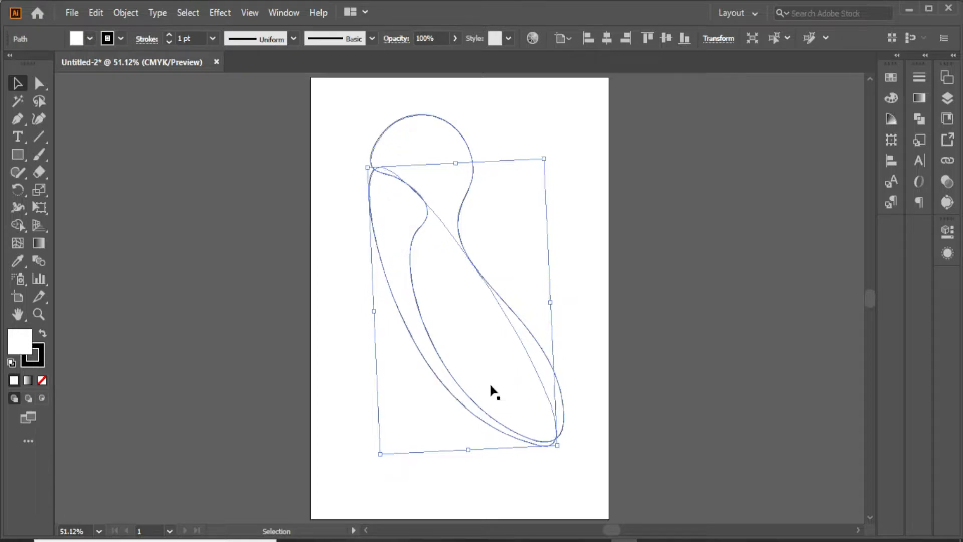
Draw a closed tail shape with a notched tip at the lower end of the bird's body using the Curvature tool.
left_click(563, 312)
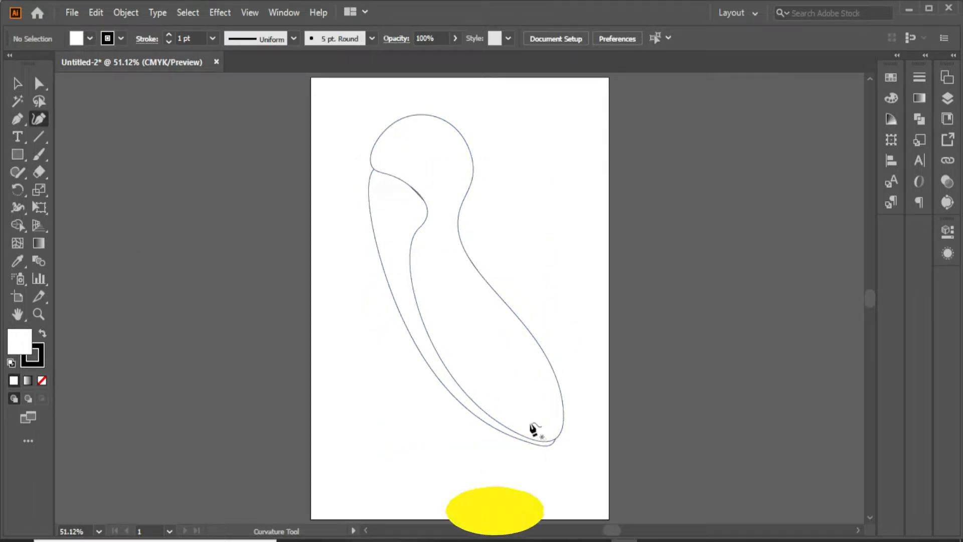
left_click(537, 417)
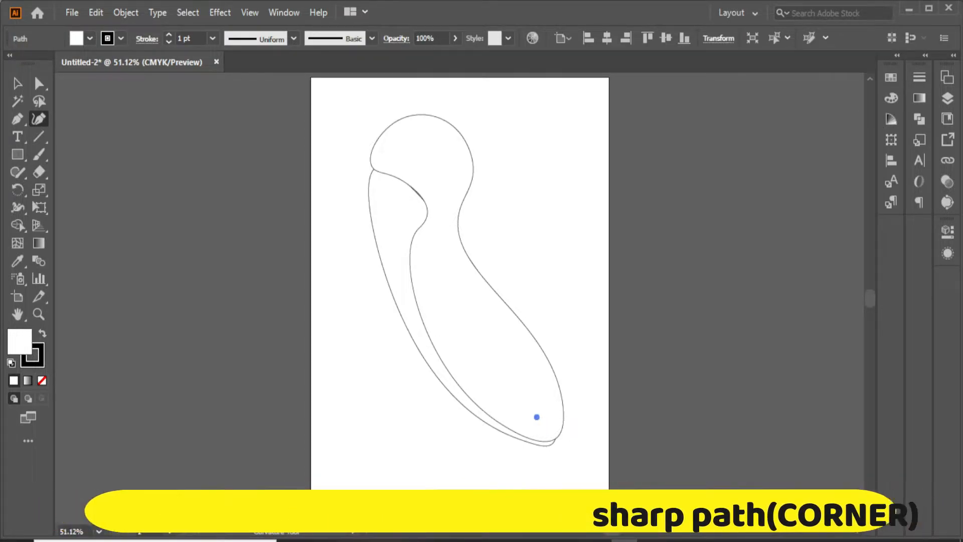
left_click(618, 492)
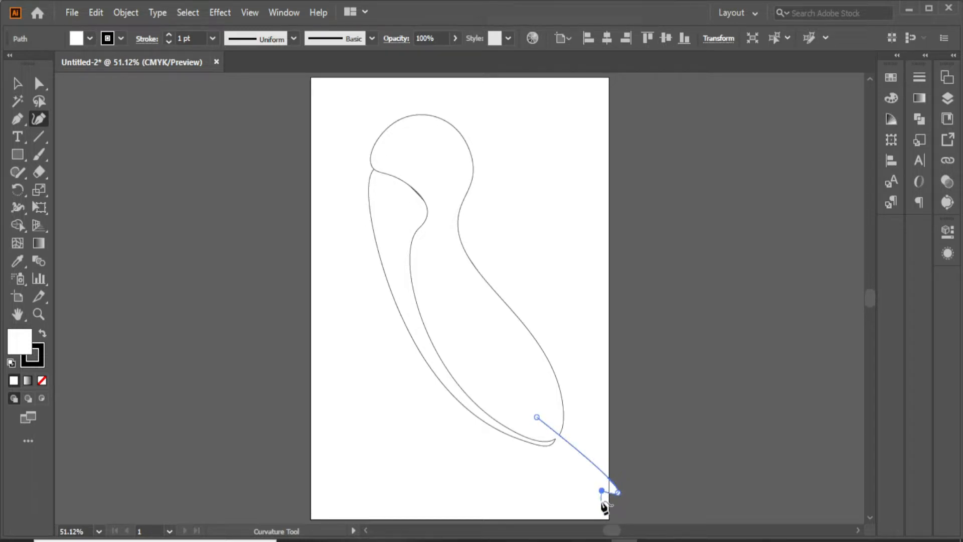
left_click(537, 418)
key("v")
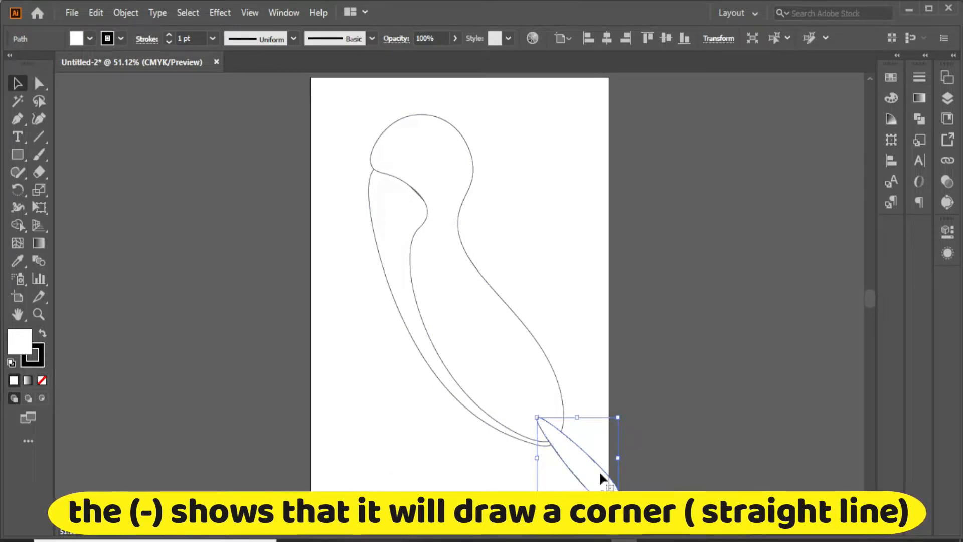
Send the tail behind the bird's body and move the belly shape behind the tail.
right_click(600, 476)
left_click(724, 452)
left_click(652, 457)
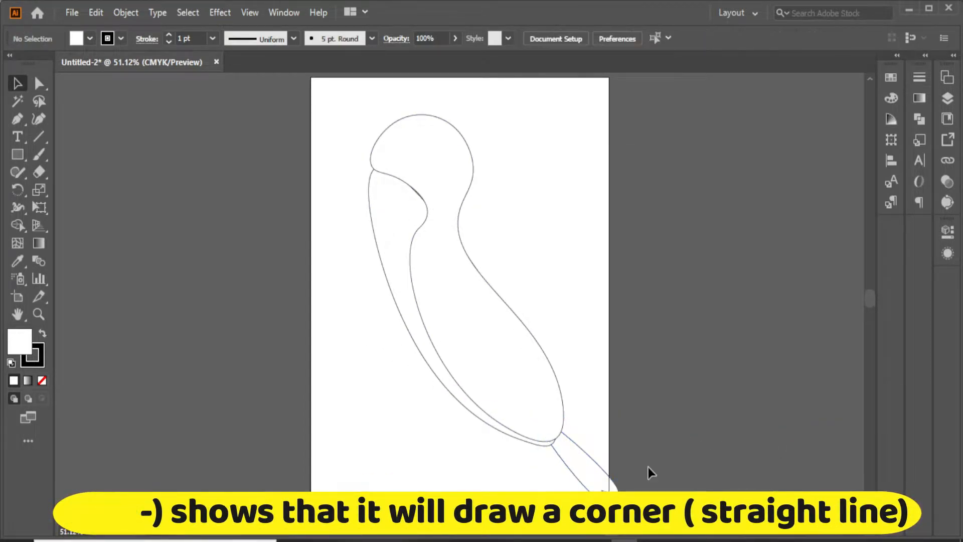
left_click(573, 459)
right_click(524, 444)
mouse_move(563, 363)
left_click(709, 396)
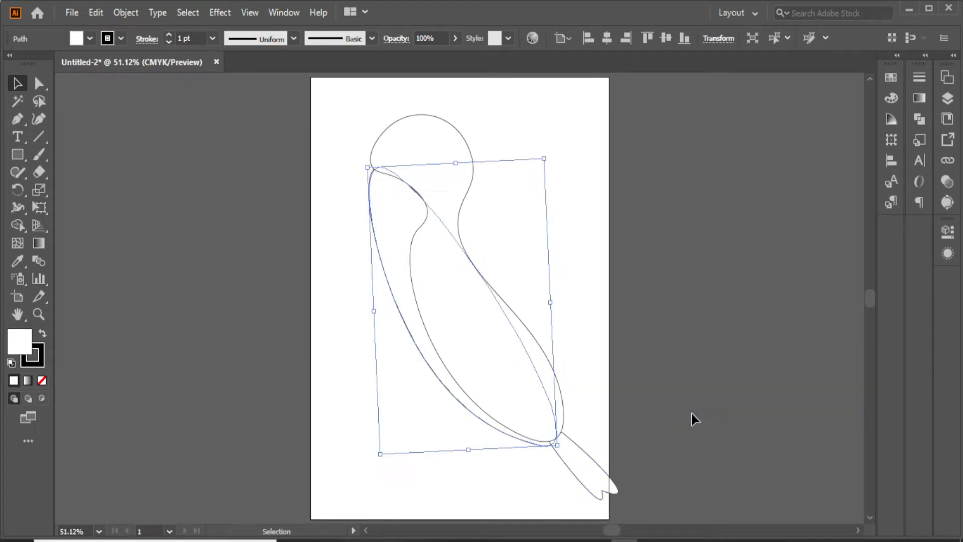
left_click(691, 413)
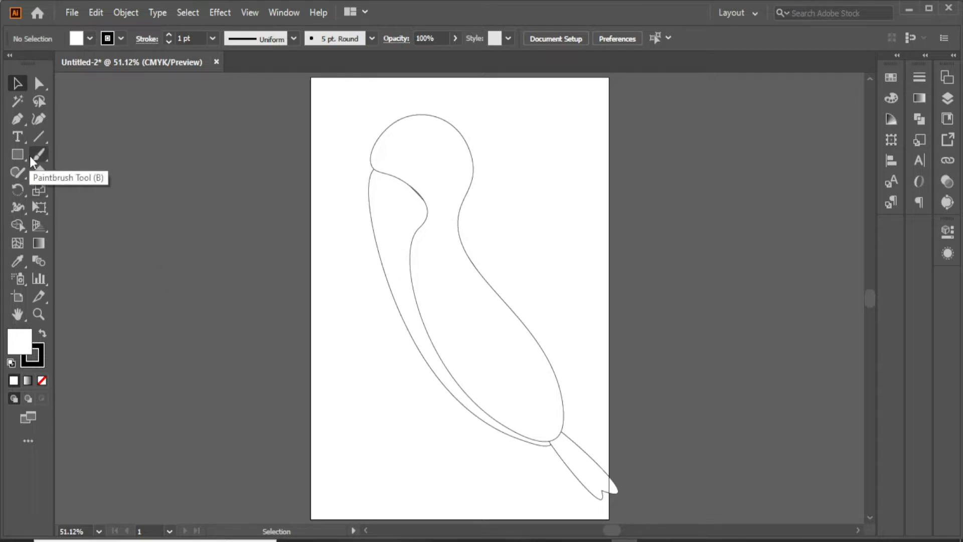
Draw a closed leg shape with a narrow upright shank and a wide flat foot beside the bird with the Curvature tool.
left_click(39, 101)
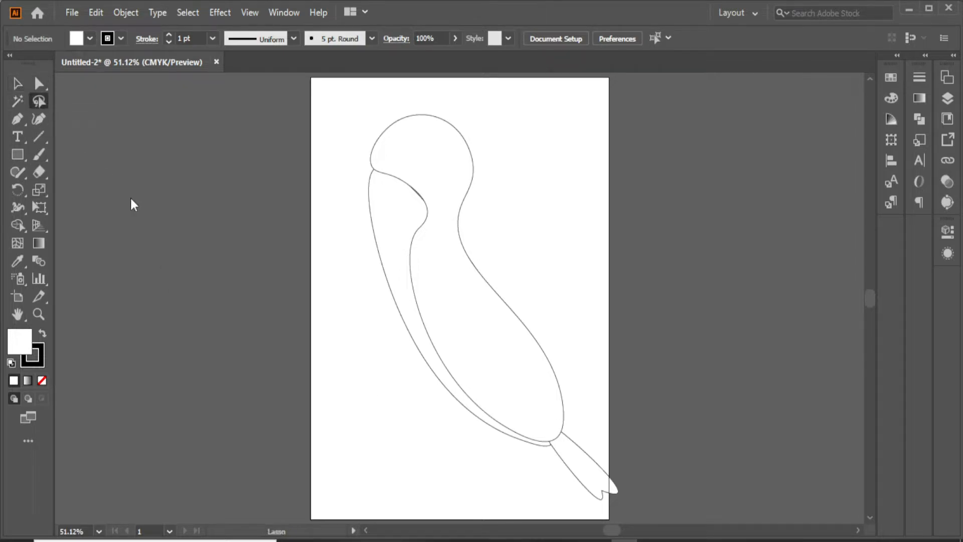
left_click(39, 119)
left_click(348, 341)
left_click(344, 387)
left_click(300, 393)
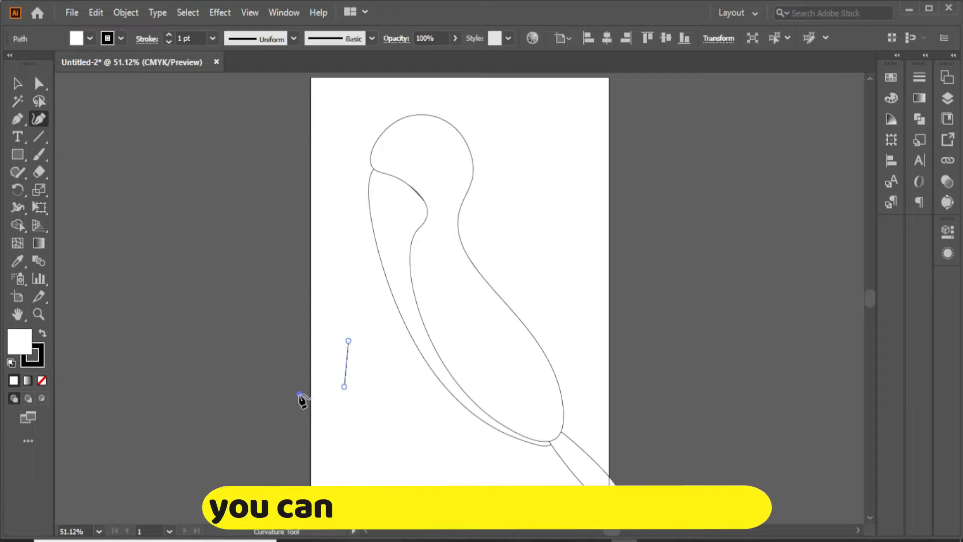
left_click(356, 385)
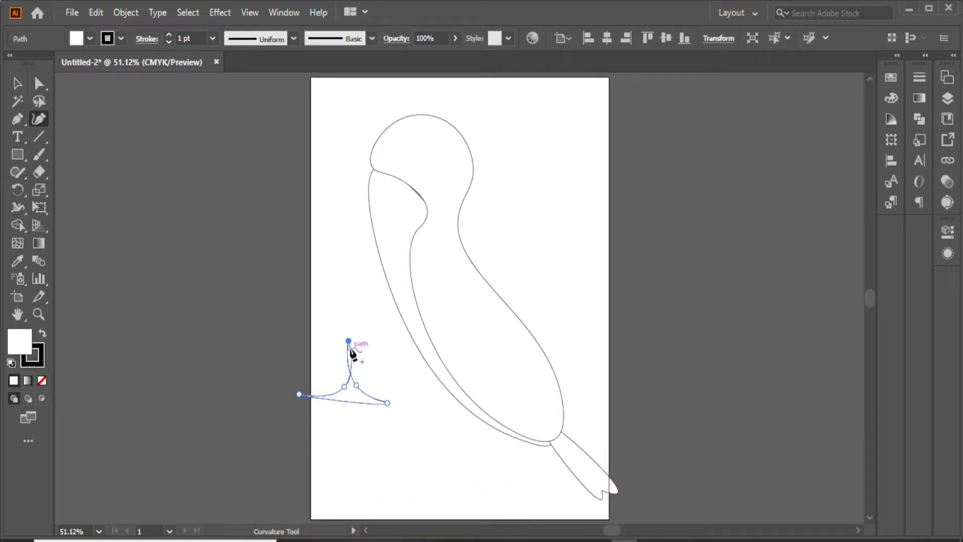
left_click_drag(356, 385, 397, 402)
key("v")
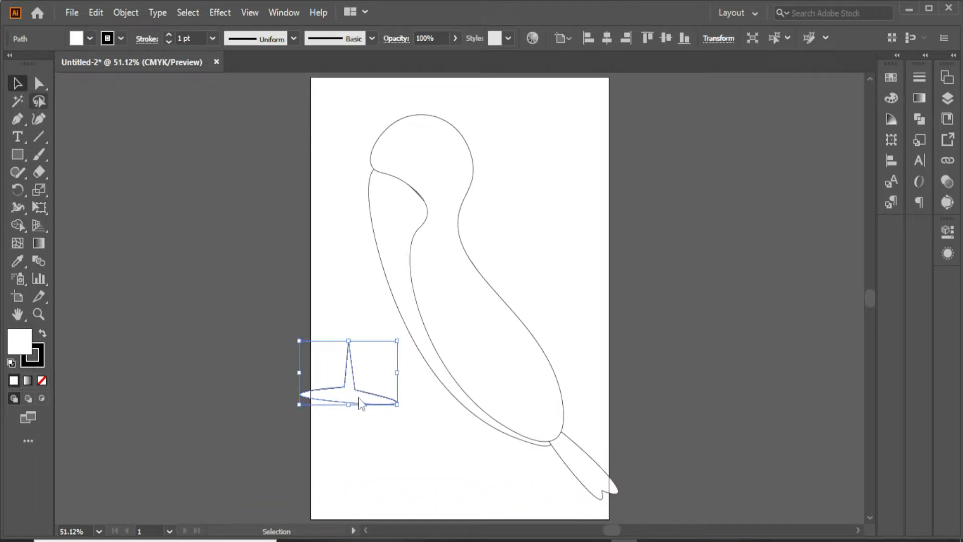
Place two copies of the leg shape under the belly and send them behind the bird's body.
left_click_drag(277, 371, 285, 382)
left_click_drag(350, 387, 517, 450)
right_click(518, 450)
mouse_move(582, 381)
left_click(715, 433)
left_click(647, 464)
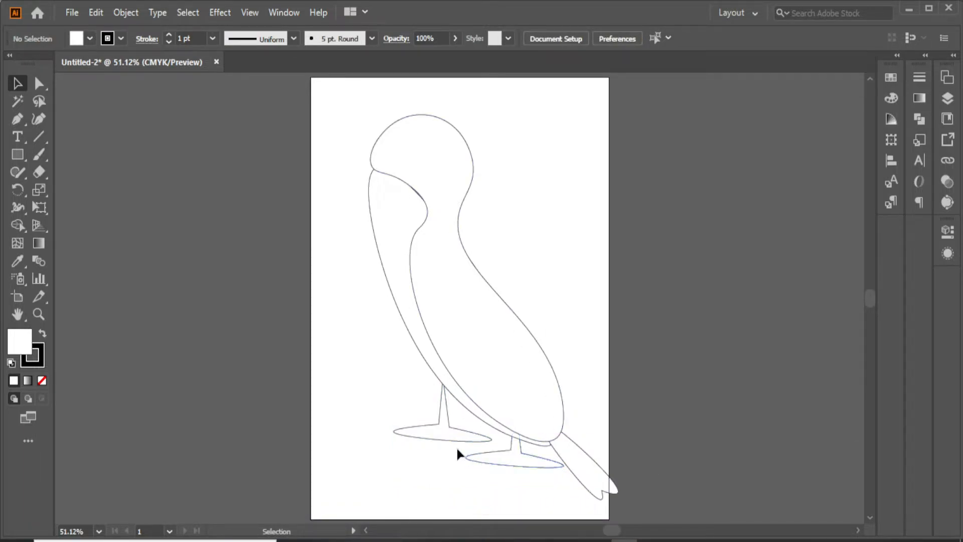
Draw a closed curved shape inside the head that follows the head outline and the lower edge of the face.
left_click(39, 122)
key("z")
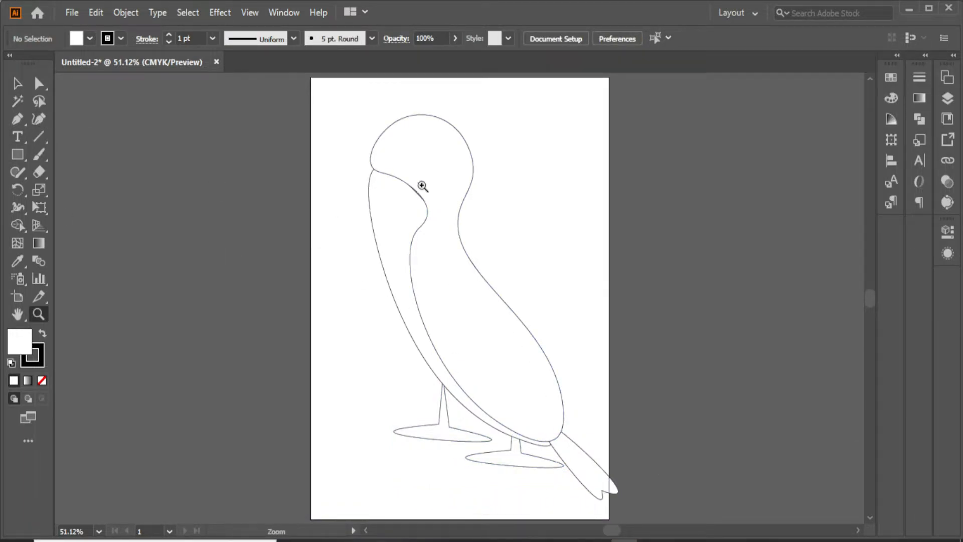
left_click(420, 190)
left_click(479, 299)
left_click(465, 299)
left_click(446, 267)
left_click(463, 207)
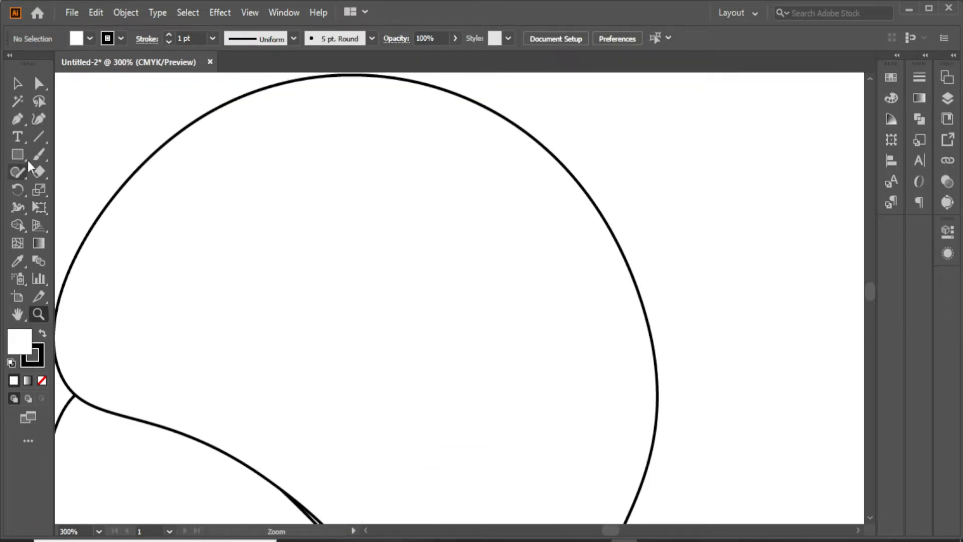
key("z")
left_click(386, 367, "alt")
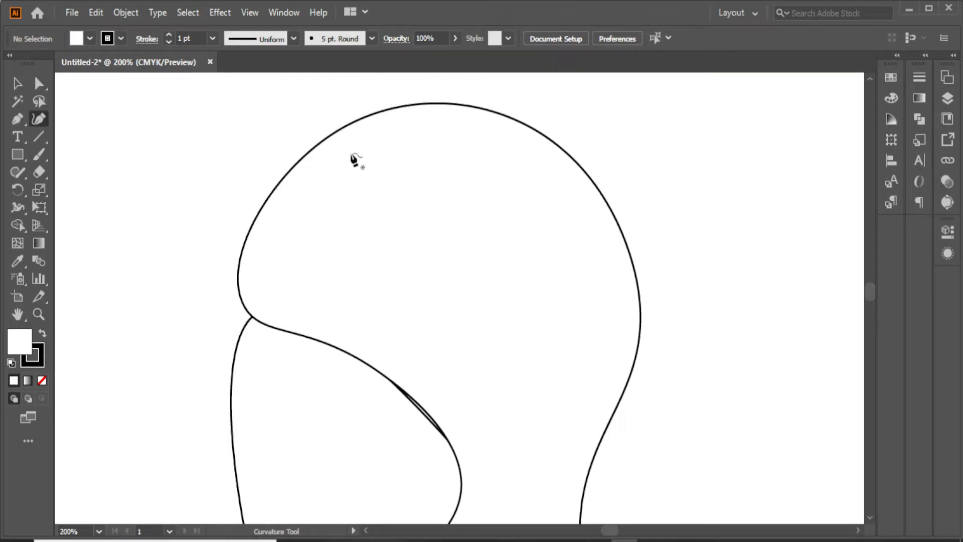
left_click(258, 289)
left_click(394, 132)
left_click(541, 146)
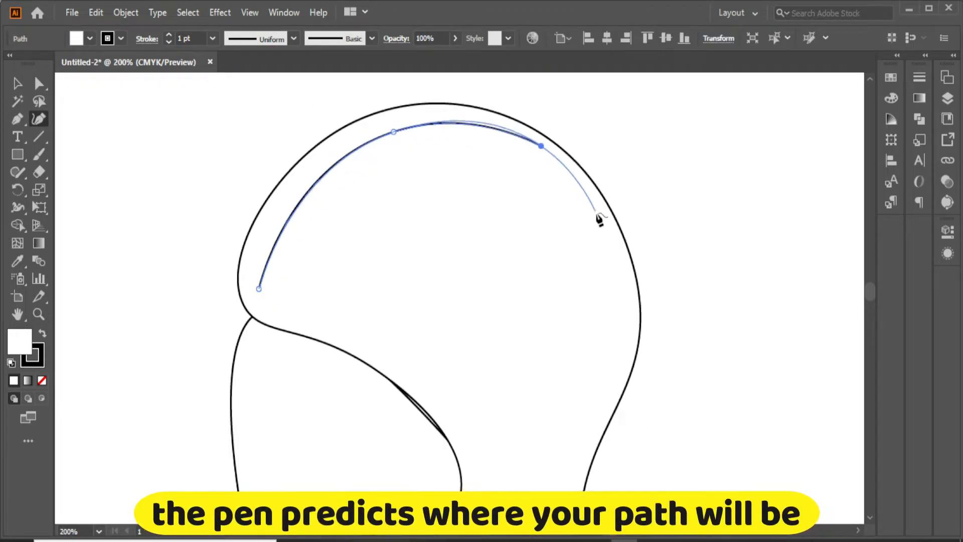
left_click(631, 296)
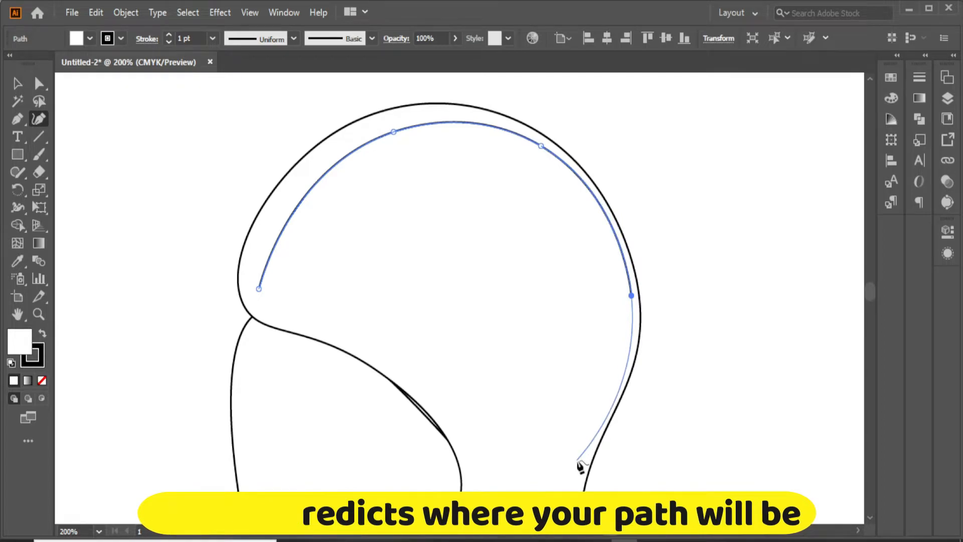
left_click(580, 453)
left_click(481, 488)
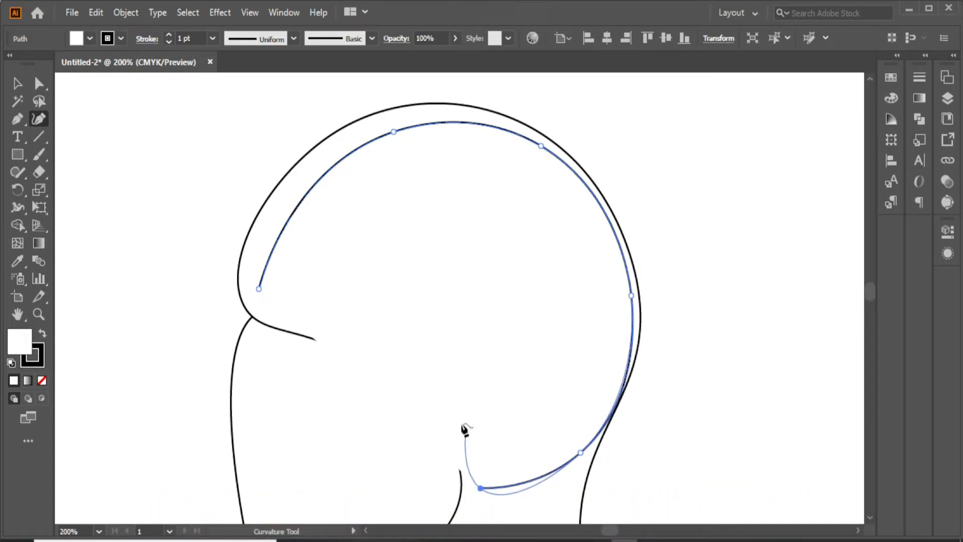
left_click(477, 434)
left_click(360, 341)
left_click(259, 289)
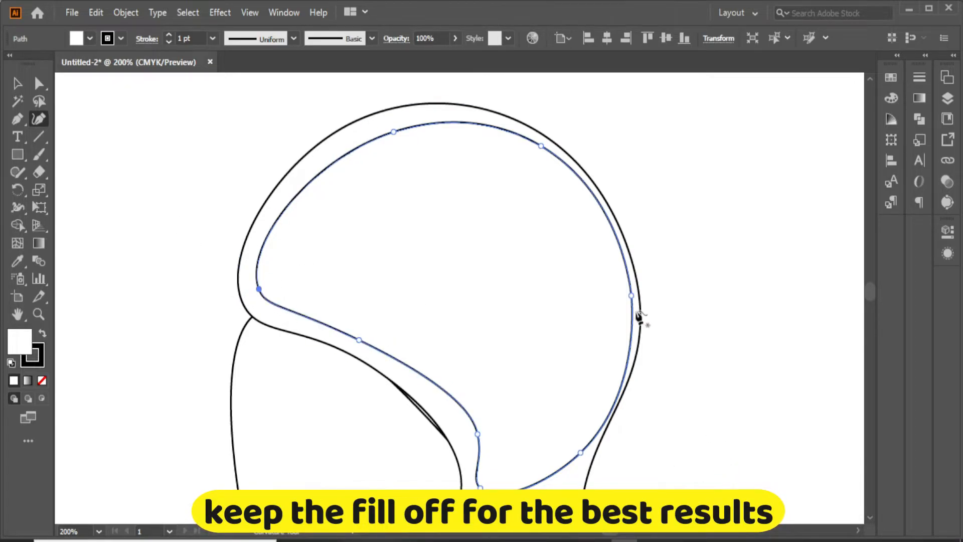
Draw a closed curved shape inside the bird's body that follows its outline from the neck down to the tail.
left_click(871, 517)
key("z")
left_click(598, 458, "alt")
left_click(598, 458, "alt")
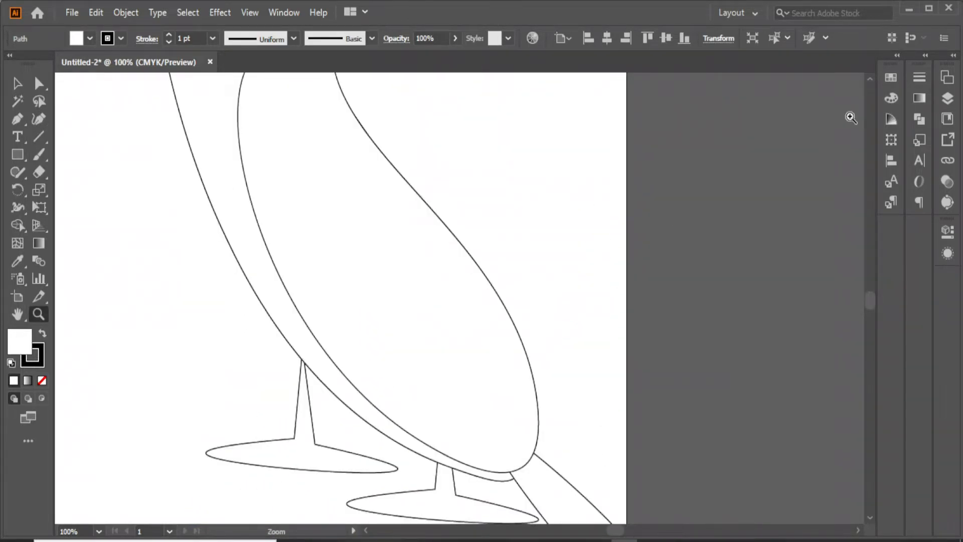
left_click(871, 80)
left_click(390, 250, "alt")
left_click(38, 119)
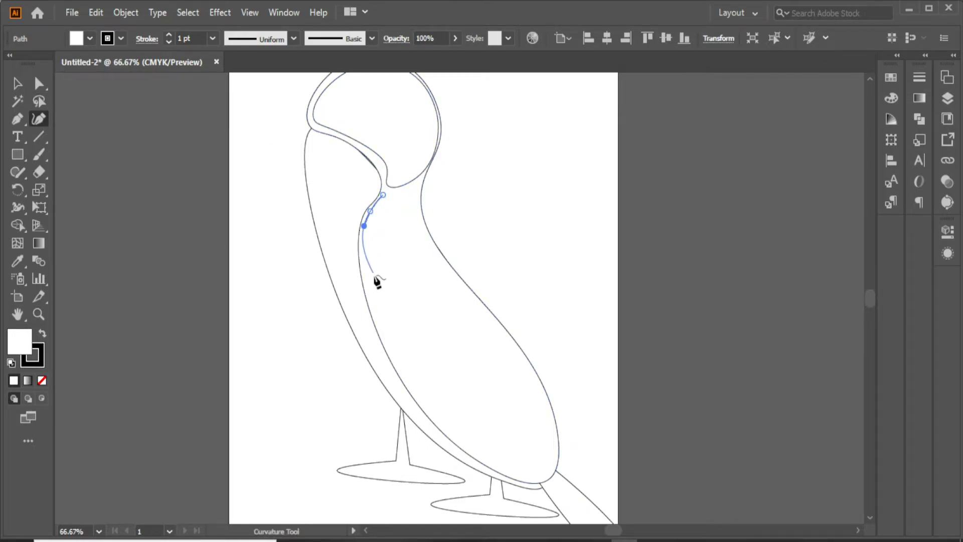
left_click(429, 412)
left_click(516, 474)
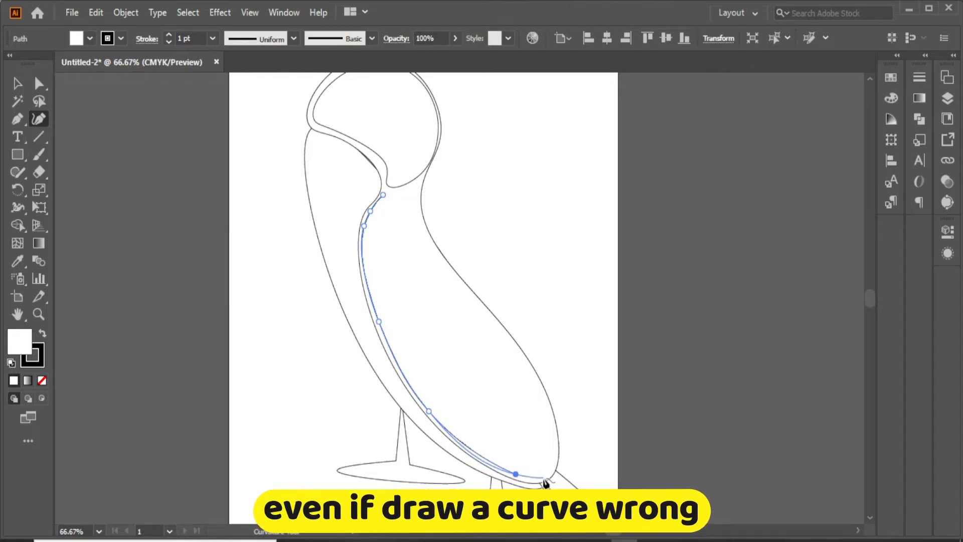
left_click(502, 332)
left_click(448, 278)
left_click(415, 191)
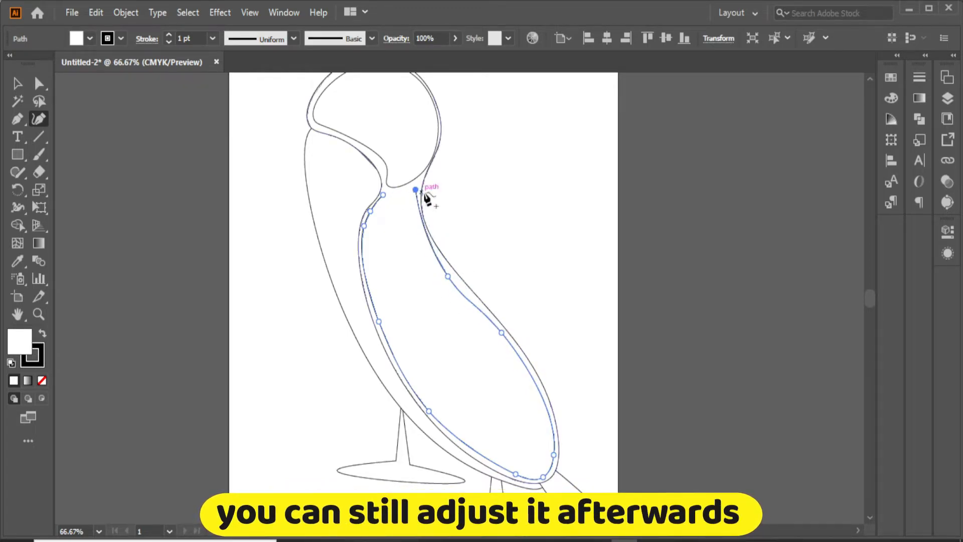
left_click(383, 195)
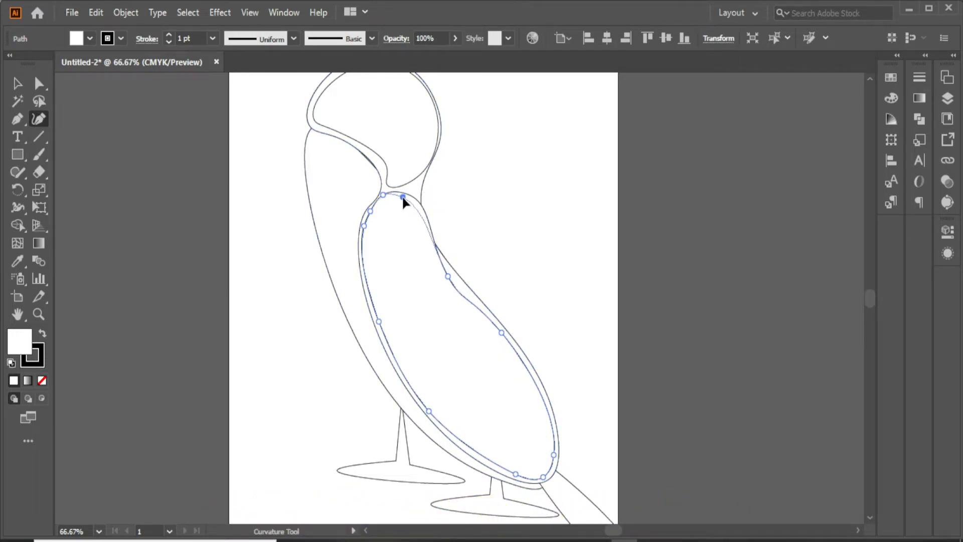
Adjust the anchor points at the neck and back of the inner body shape so its curve runs parallel to the body outline.
mouse_move(407, 197)
left_mouse_down()
mouse_move(410, 214)
mouse_move(416, 190)
left_mouse_up()
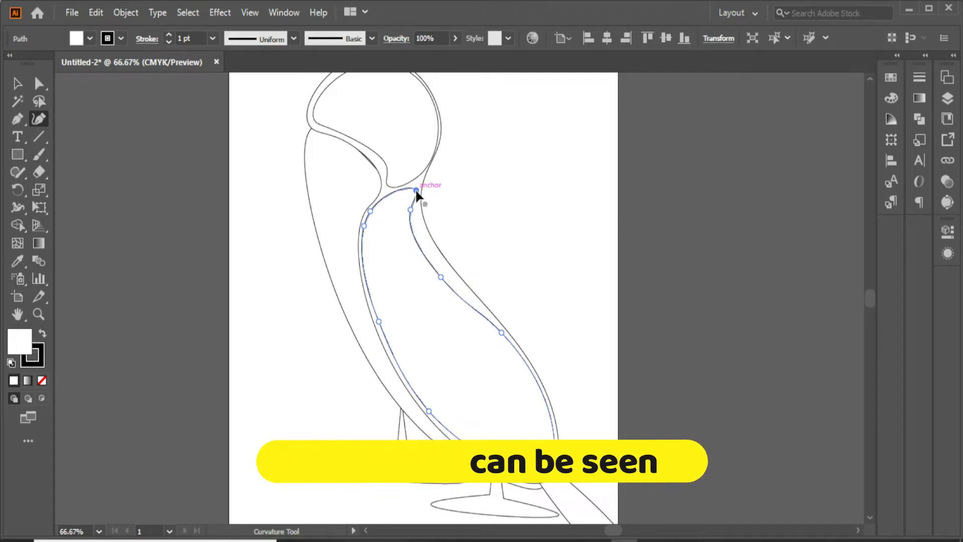
left_click_drag(411, 224, 417, 221)
left_click_drag(442, 274, 450, 275)
key("v")
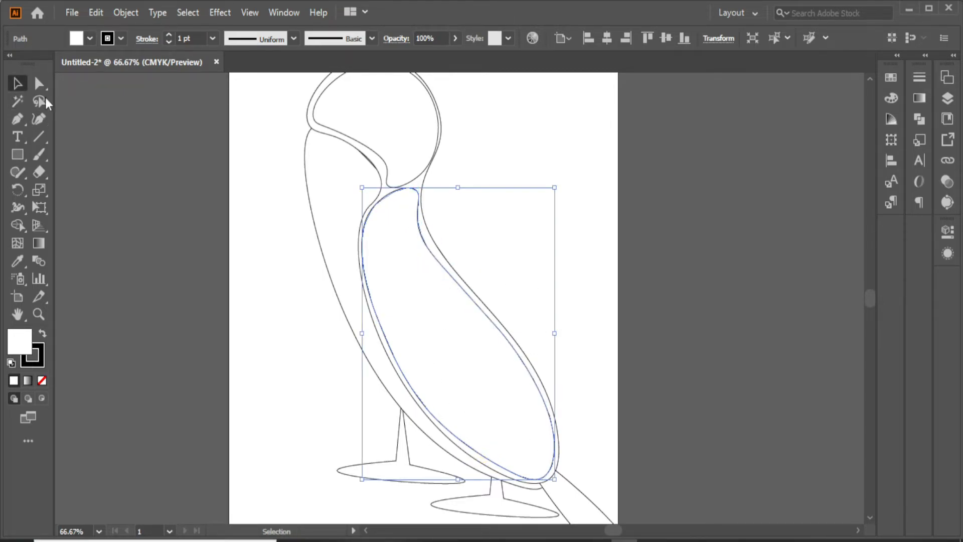
left_click(607, 314)
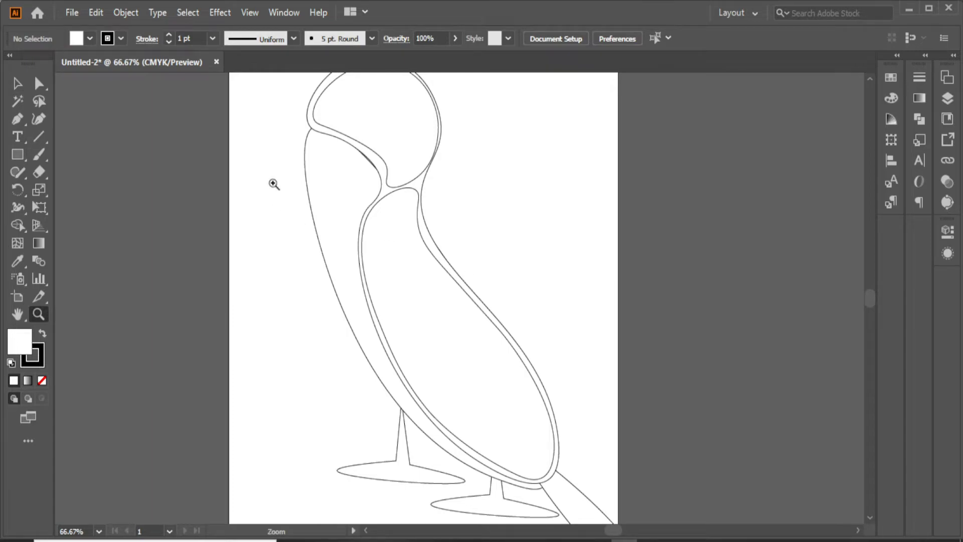
Draw a closed pointed beak shape overlapping the front of the head with the Curvature tool, using corner points on the head side.
left_click(332, 115)
left_click(474, 302)
left_click(42, 120)
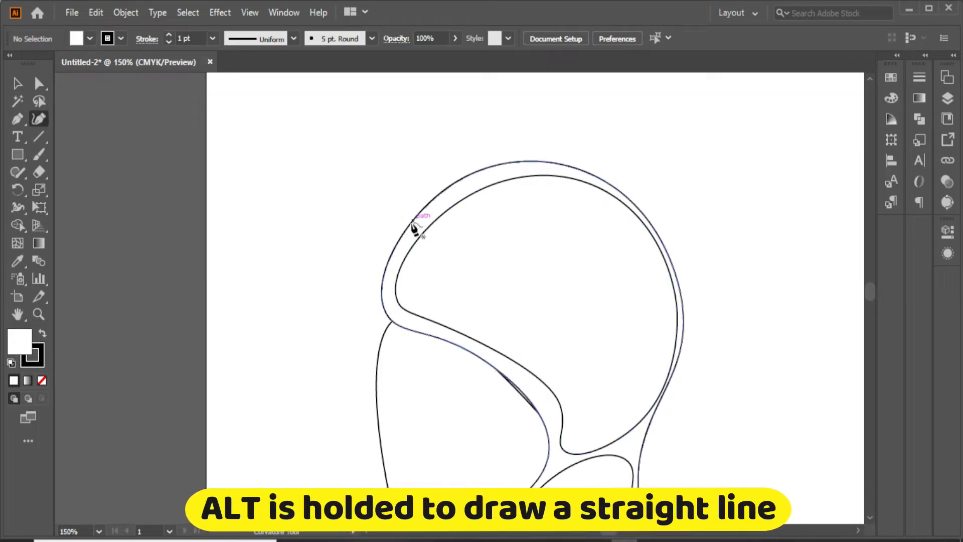
left_click(347, 239)
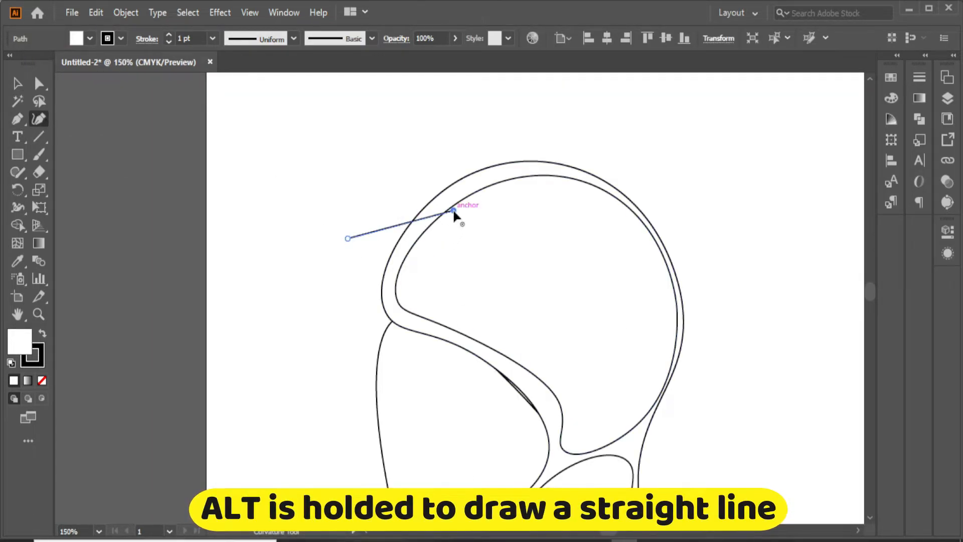
left_click(453, 211, "alt")
left_click(440, 297, "alt")
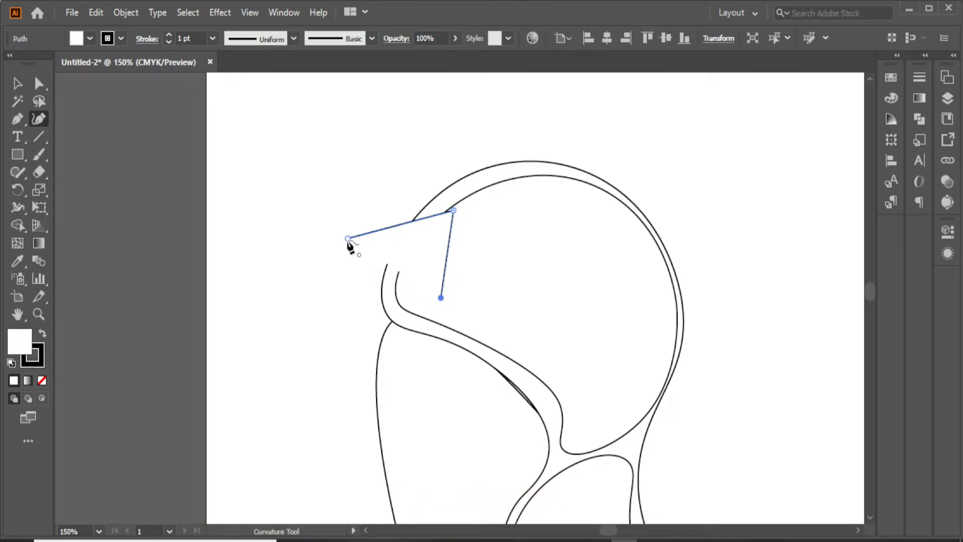
left_click(348, 239)
Send the beak shape to the back so it sits behind the head.
left_click(17, 84)
right_click(409, 246)
mouse_move(527, 462)
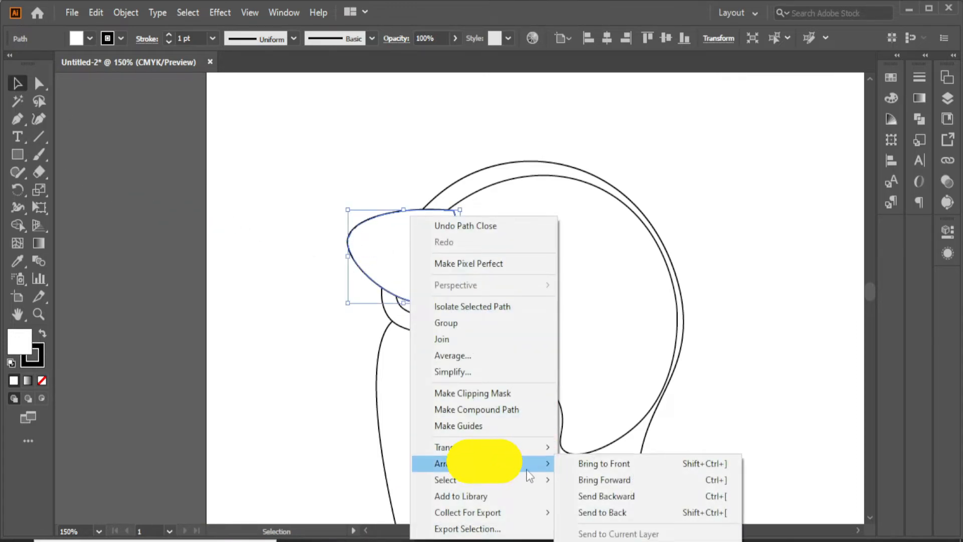
left_click(602, 512)
left_click(306, 409)
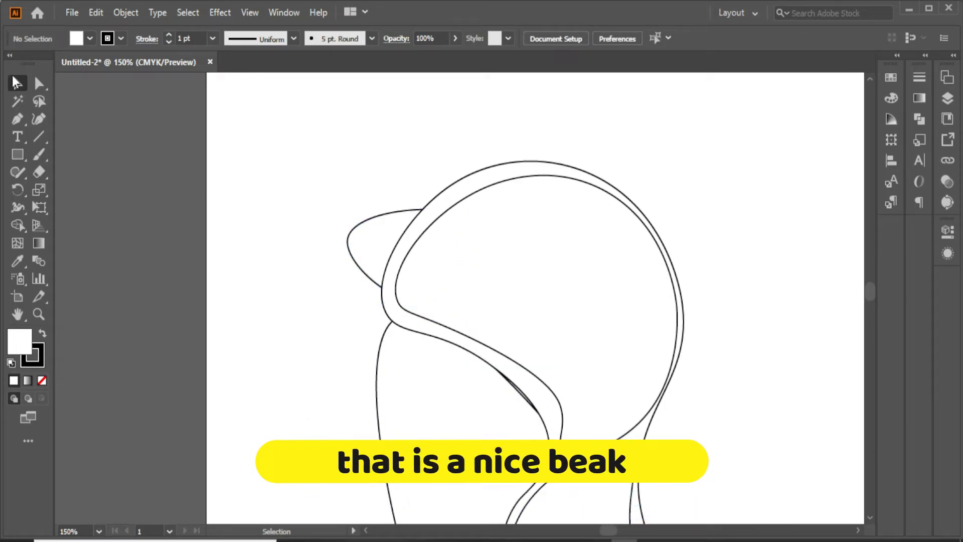
Draw a closed leaf-shaped feather across the bird's back with the Curvature tool.
key("z")
left_click(536, 290, "alt")
left_click(544, 424, "alt")
left_click(534, 444, "alt")
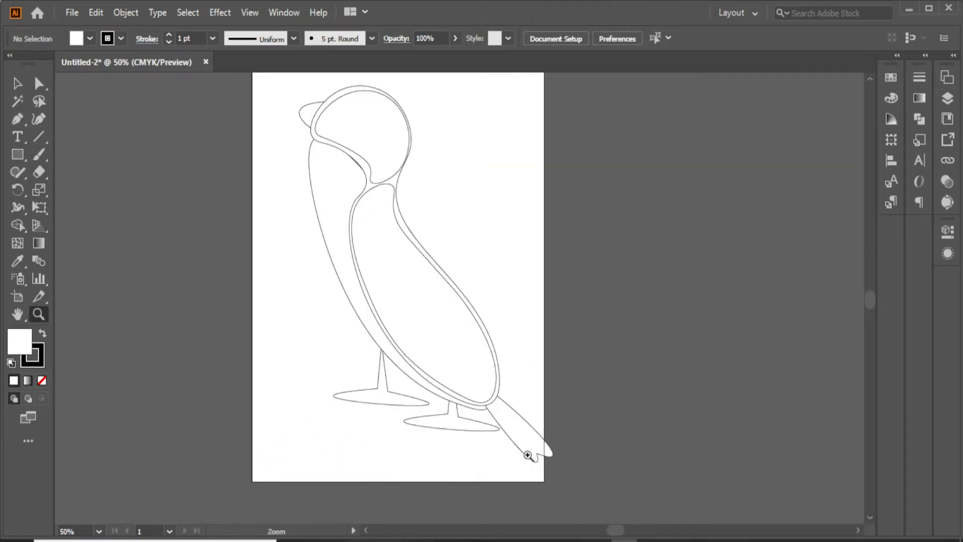
left_click(38, 119)
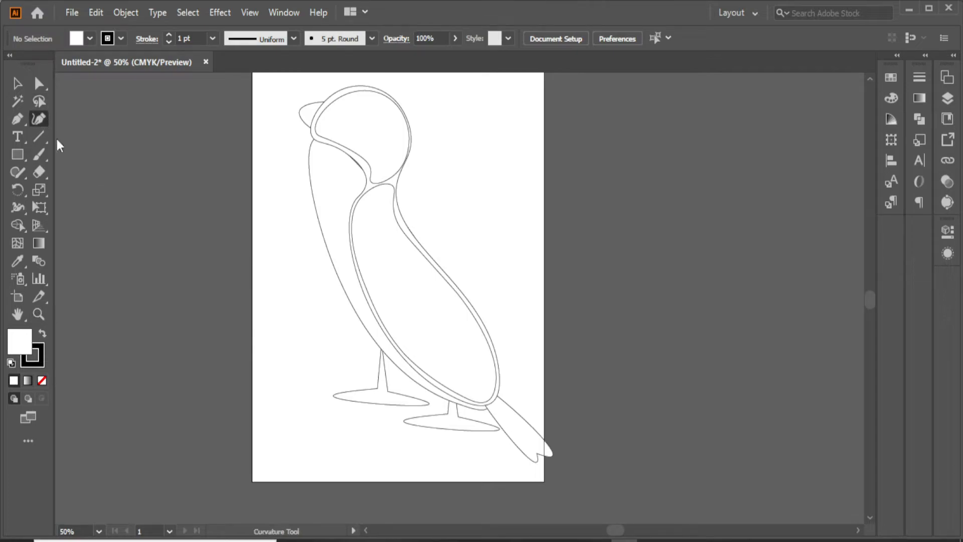
left_click(404, 263)
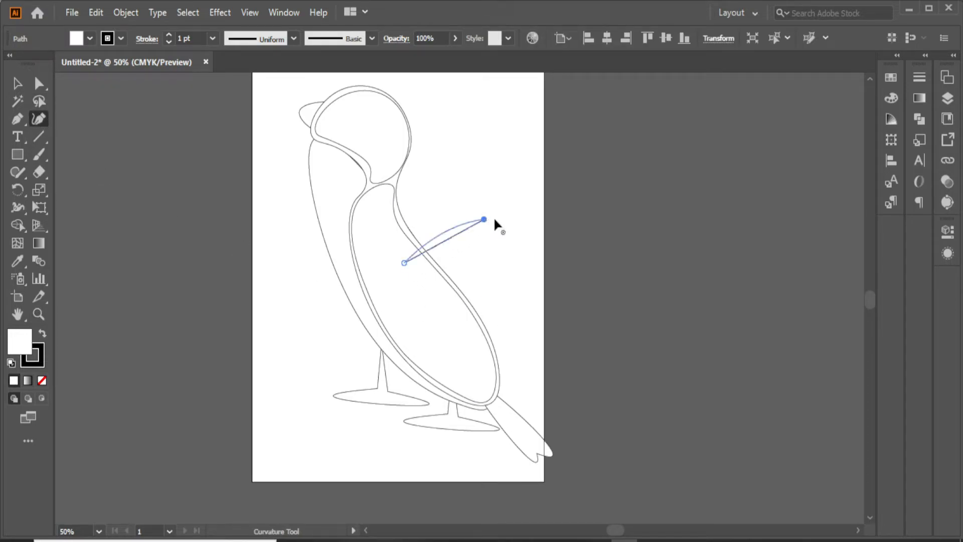
left_click(504, 263)
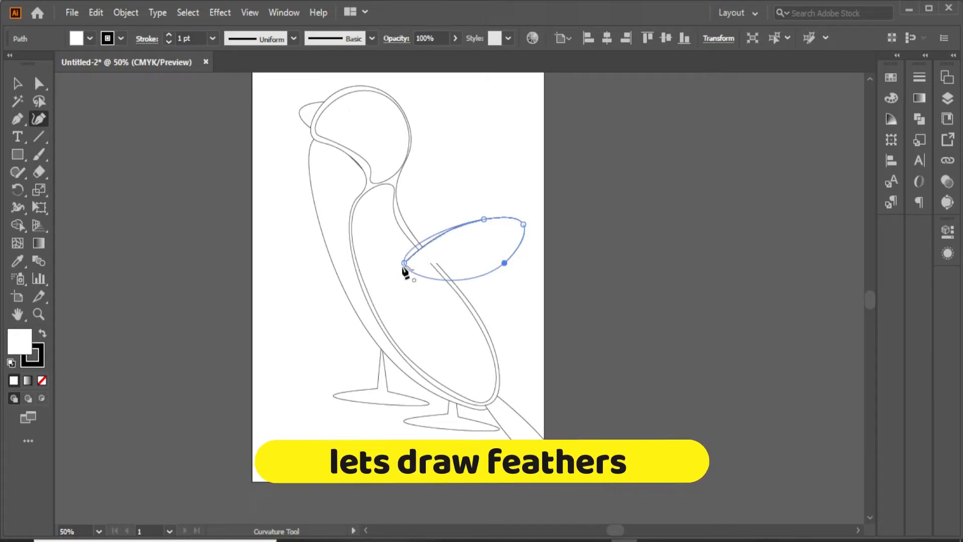
Draw a smaller closed curved shape inside the feather, following its outline.
left_click(464, 256)
left_click(475, 302)
left_click(467, 302)
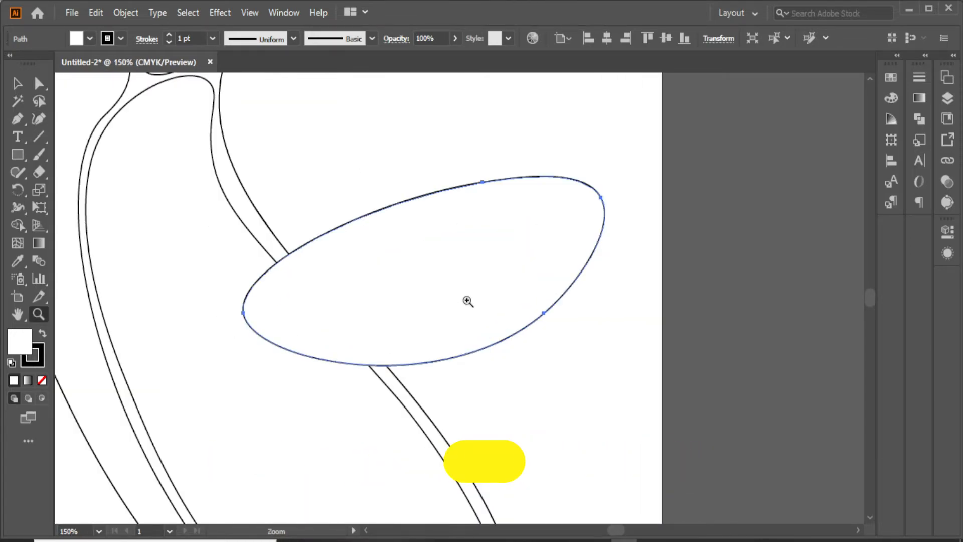
left_click(466, 302)
left_click(182, 310)
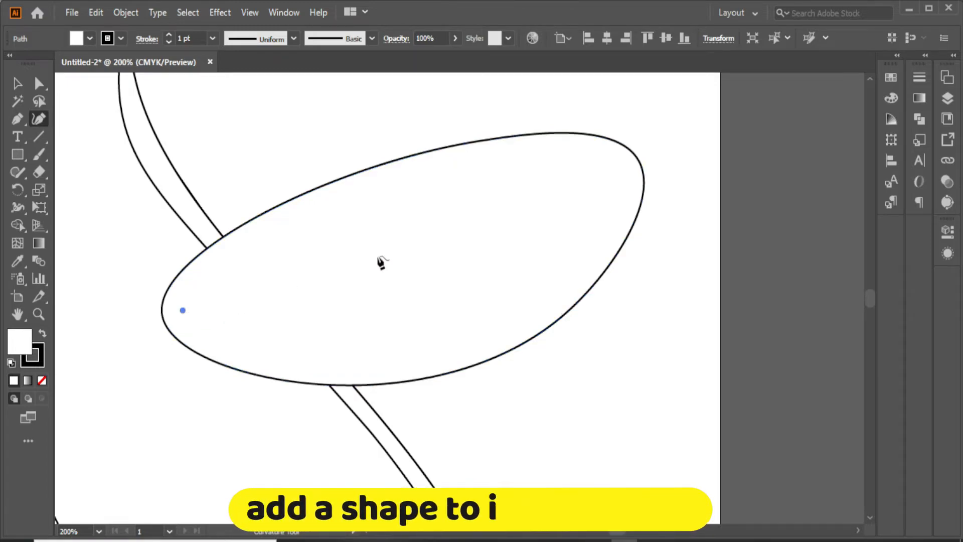
left_click(586, 155)
left_click(624, 161)
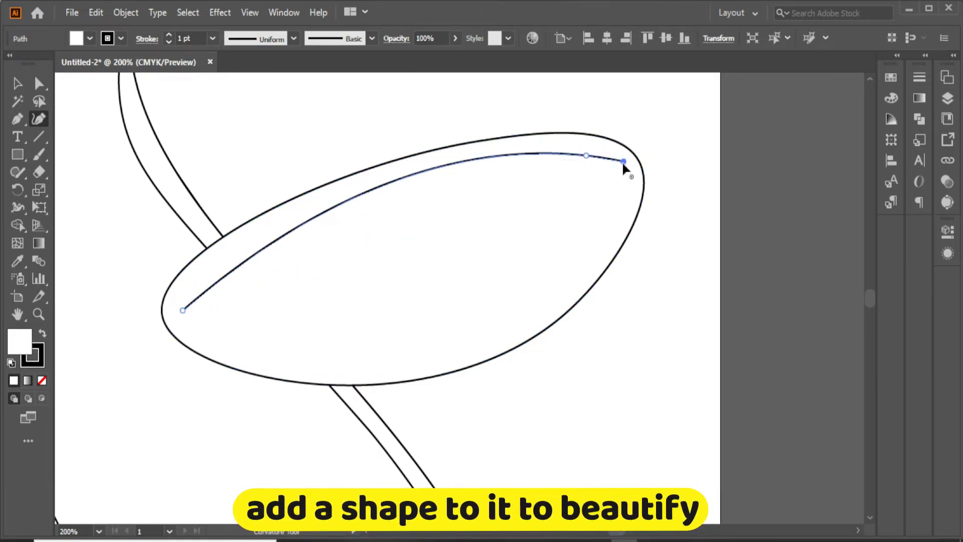
left_click(603, 244)
left_click(183, 312)
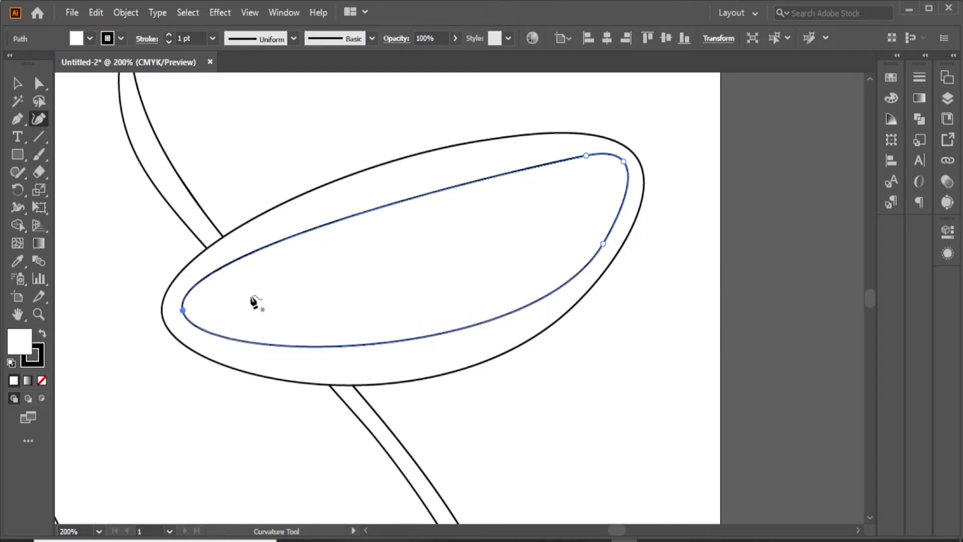
Duplicate the feather with its inner shape directly above the original and send the copy to the back.
key("v")
key("z")
left_click(417, 293, "alt")
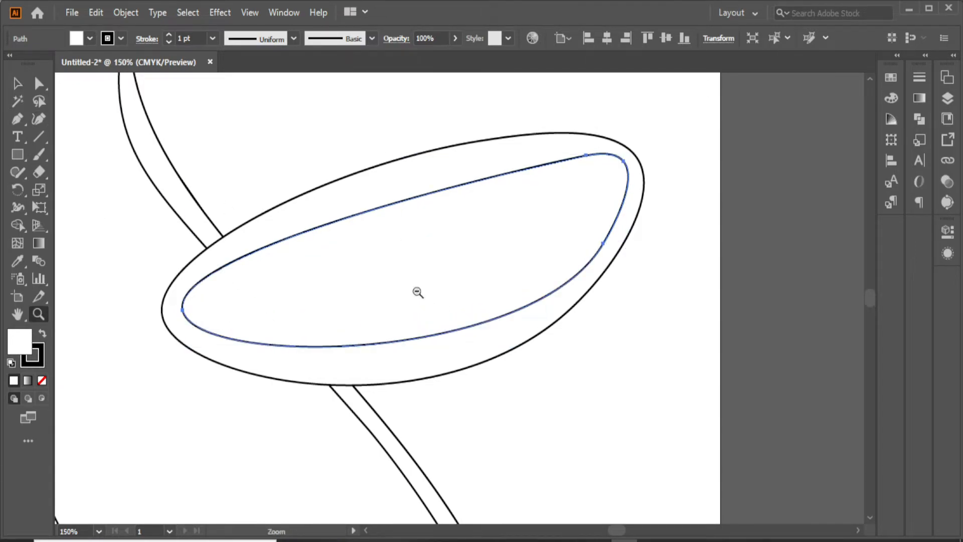
left_click(417, 293, "alt")
left_click(417, 292, "alt")
left_click(12, 87)
mouse_move(541, 225)
left_mouse_down()
mouse_move(579, 299)
mouse_move(553, 239)
left_mouse_up()
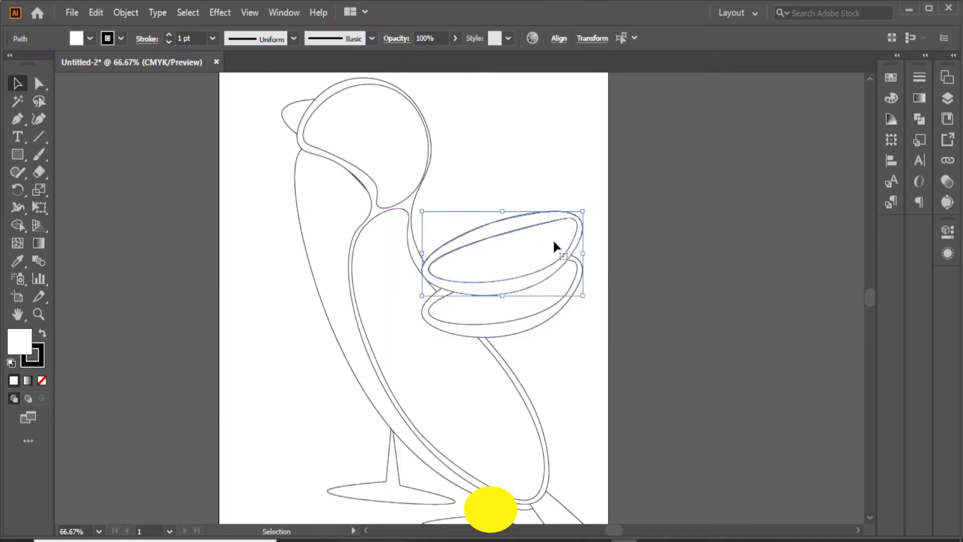
right_click(565, 239)
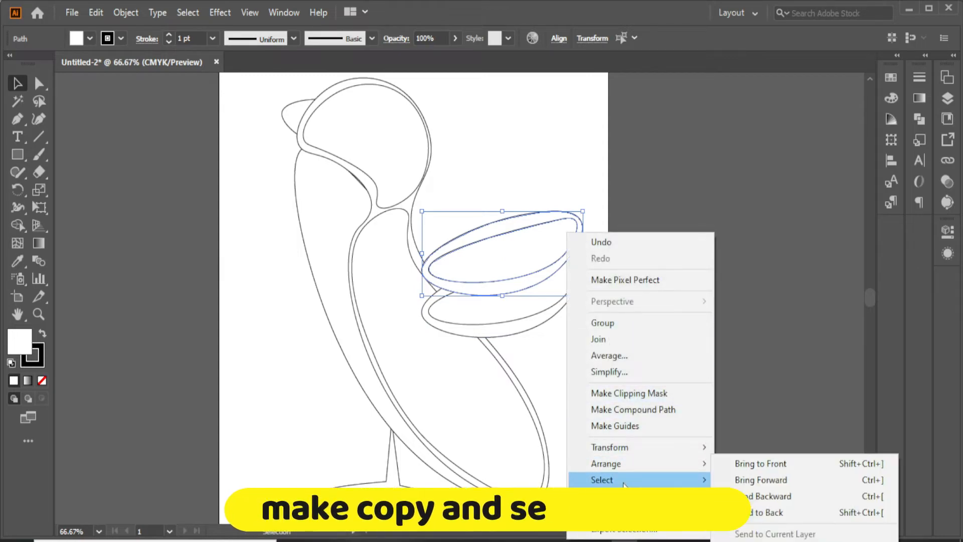
left_click(778, 512)
Rotate the copied feather upward and move it so it fans out behind the original from the same base.
left_click_drag(583, 205, 519, 168)
left_click_drag(541, 223, 510, 245)
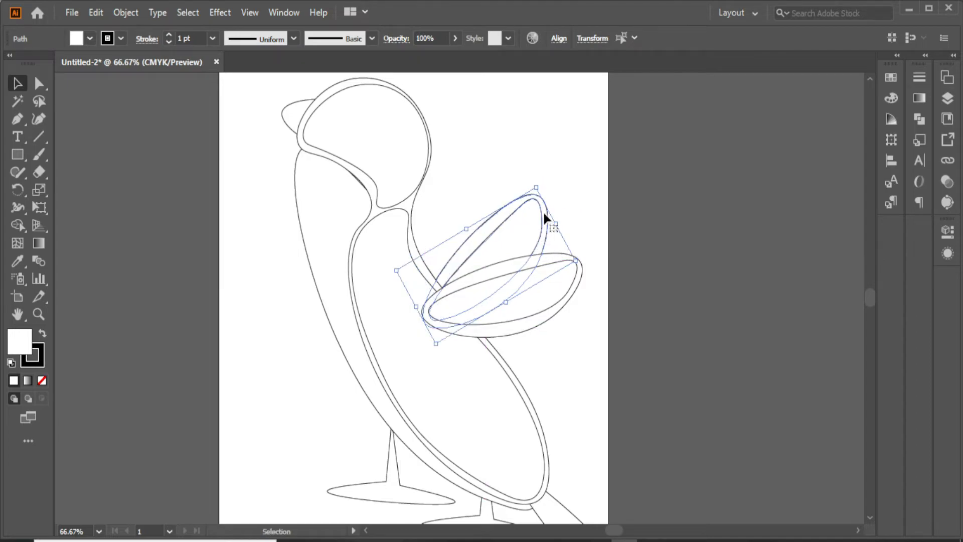
left_click(607, 254)
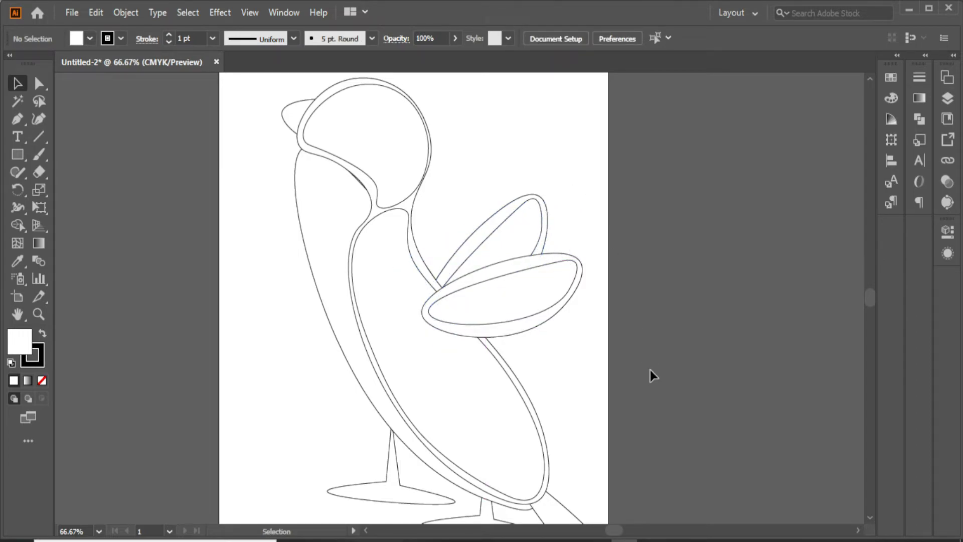
Draw a closed oval for the eye in the upper part of the head with the Curvature tool.
left_click(446, 322, "alt")
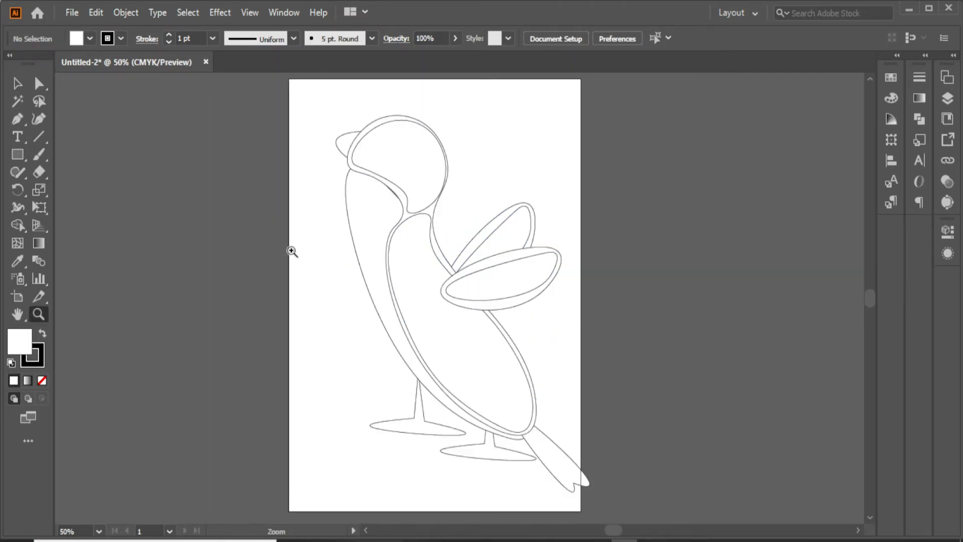
left_click(40, 118)
left_click(39, 314)
left_click(395, 158)
left_click(397, 157)
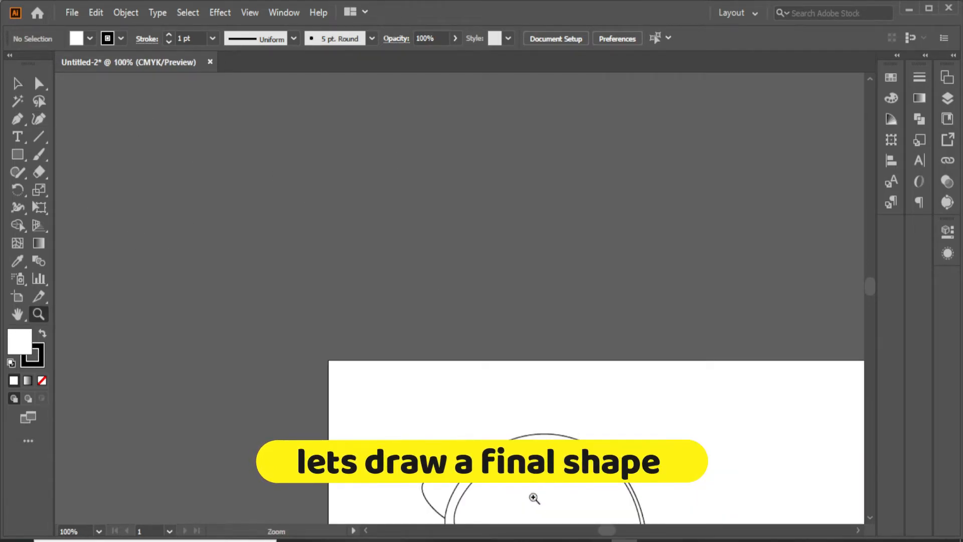
left_click(533, 489)
left_click(437, 281)
left_click(525, 372)
left_click(519, 325)
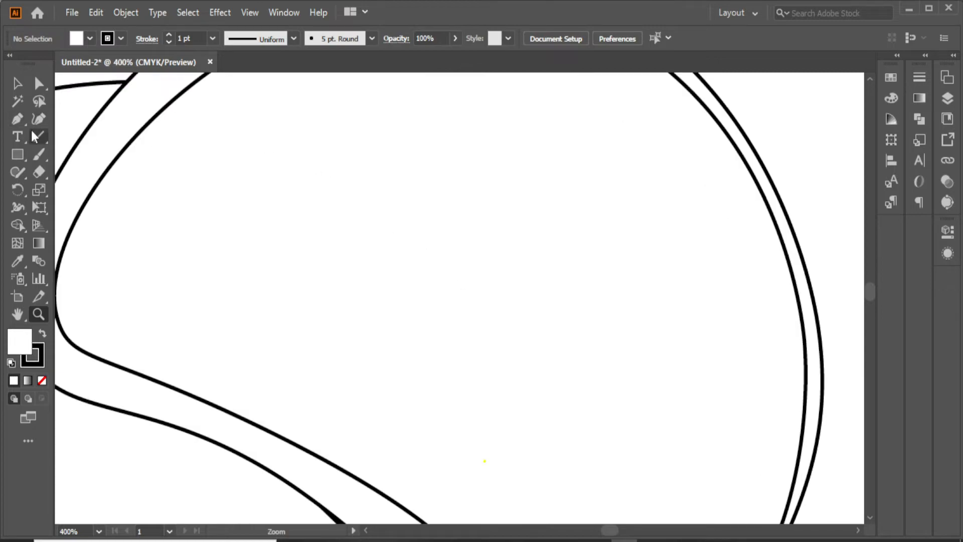
left_click(39, 119)
scroll(873, 80, "up", 3)
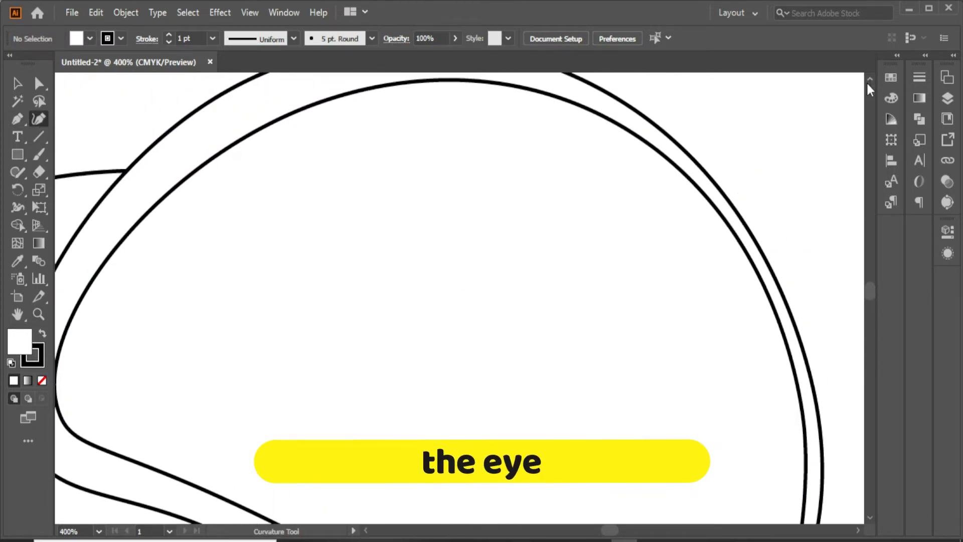
left_click(361, 195)
left_click(463, 127)
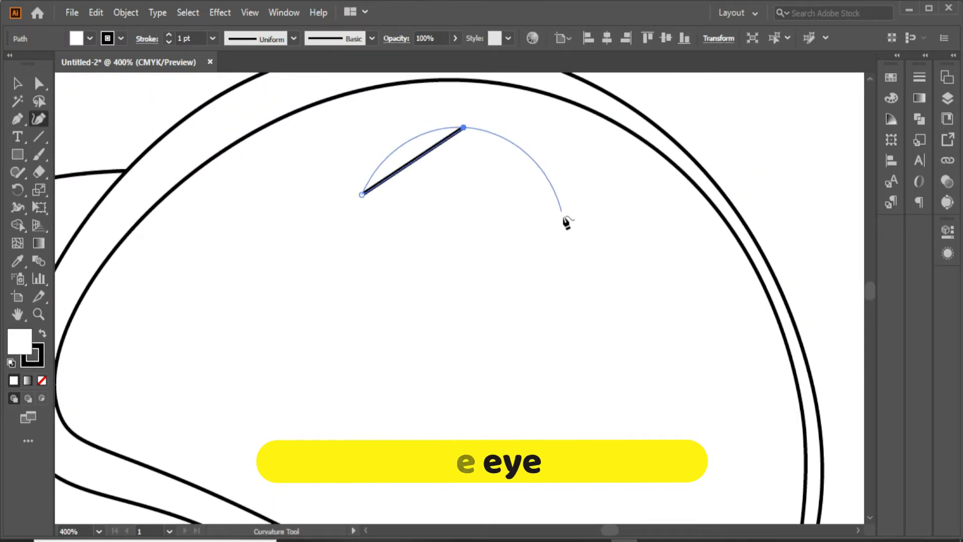
left_click(565, 219)
left_click(452, 304)
left_click(362, 195)
Draw a smaller closed oval inside the eye outline as the pupil.
left_click(454, 155)
left_click(543, 217)
left_click(457, 285)
left_click(372, 203)
left_click(454, 155)
Draw a closed arched highlight shape in the upper part of the pupil.
left_click(397, 199)
left_click(457, 177)
left_click(509, 203)
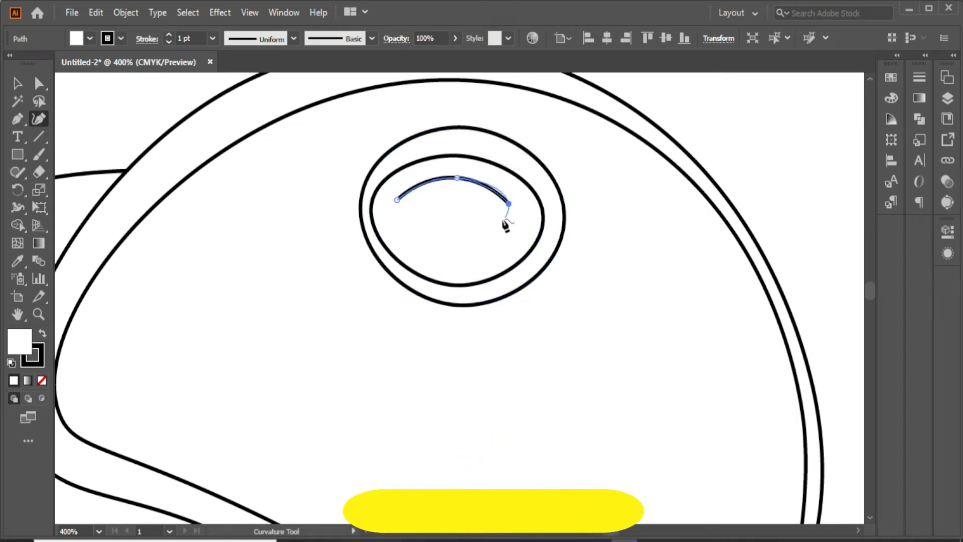
left_click(492, 231)
left_click(454, 196)
left_click(413, 225)
left_click(396, 200)
Adjust the anchor points of the pupil oval to give it a rounder shape around the highlight.
left_click(18, 84)
left_click(458, 156)
left_click(38, 119)
left_click_drag(454, 155, 471, 146)
left_click_drag(544, 216, 549, 217)
left_click_drag(456, 285, 458, 294)
left_click_drag(372, 203, 382, 205)
left_click_drag(548, 217, 532, 215)
left_click_drag(470, 146, 463, 145)
left_click_drag(458, 294, 479, 310)
Scale down the pupil oval and reposition it around the highlight shape.
key("ctrl+minus")
key("ctrl+minus")
key("ctrl+minus")
key("v")
left_click(476, 298)
left_click(445, 293)
key("z")
left_click(436, 292)
left_click(458, 311)
left_click(457, 311)
key("v")
mouse_move(444, 287)
left_mouse_down()
mouse_move(441, 231)
mouse_move(444, 283)
left_mouse_up()
left_click(496, 335)
left_click_drag(543, 396, 493, 348)
mouse_move(455, 295)
left_mouse_down()
mouse_move(452, 281)
mouse_move(467, 286)
left_mouse_up()
Scale down the outer eye oval so it fits closely around the pupil.
left_click(539, 343)
left_click_drag(579, 416, 517, 370)
left_click(40, 316)
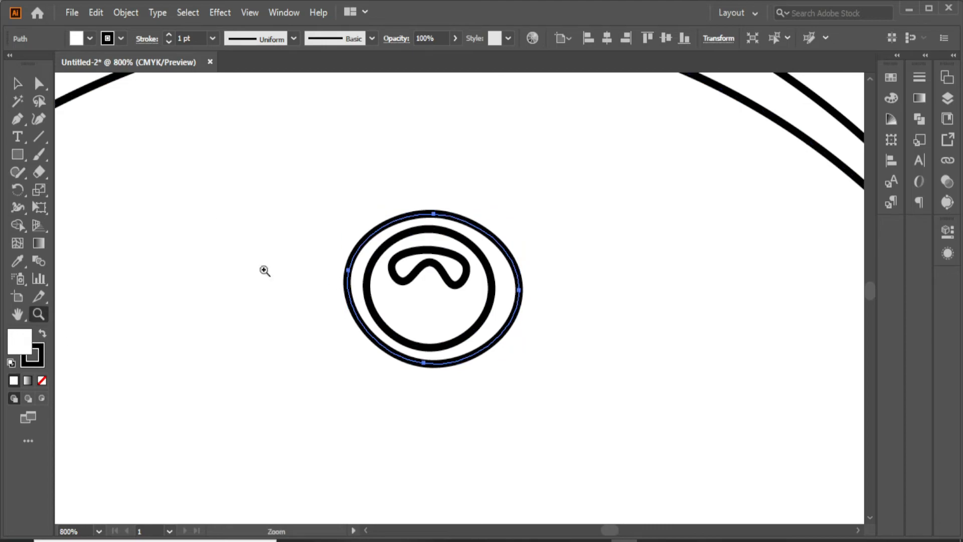
left_click(476, 355, "alt")
left_click(476, 356, "alt")
key("v")
key("z")
Fine-tune the size and position of the eye's shapes within the head.
left_click(425, 207)
left_click(426, 212)
left_click(426, 456)
key("v")
mouse_move(600, 242)
left_mouse_down()
mouse_move(608, 248)
mouse_move(597, 240)
left_mouse_up()
left_click(582, 226)
left_click(575, 202)
left_click_drag(581, 212, 546, 194)
left_click(533, 210, "shift")
left_click(567, 223, "shift")
left_click(43, 316)
left_click(477, 382, "alt")
left_click(476, 382, "alt")
left_click(477, 382, "alt")
key("v")
left_click(297, 257)
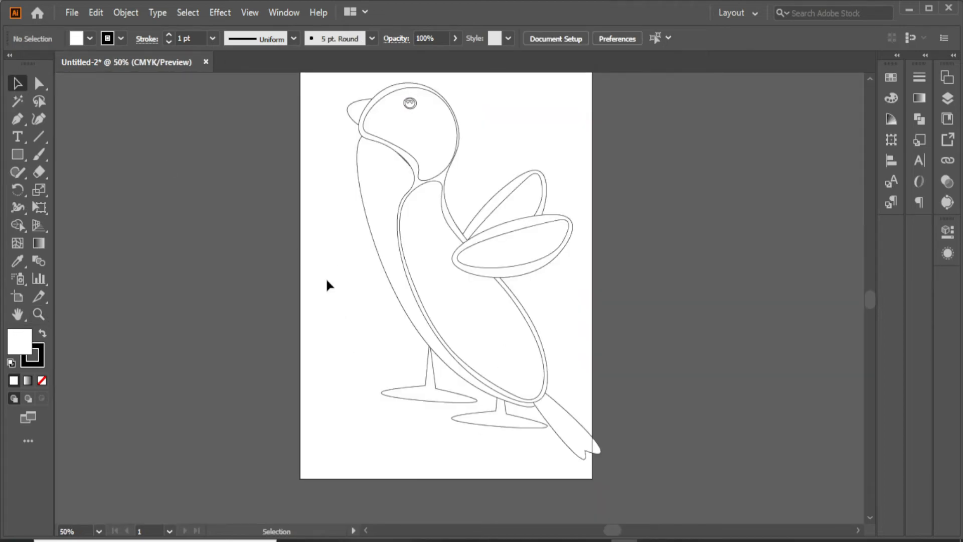
Select all of the bird's shapes, fit the artboard in the view and open the gradient settings.
key("ctrl+a")
key("ctrl+0")
left_click(920, 98)
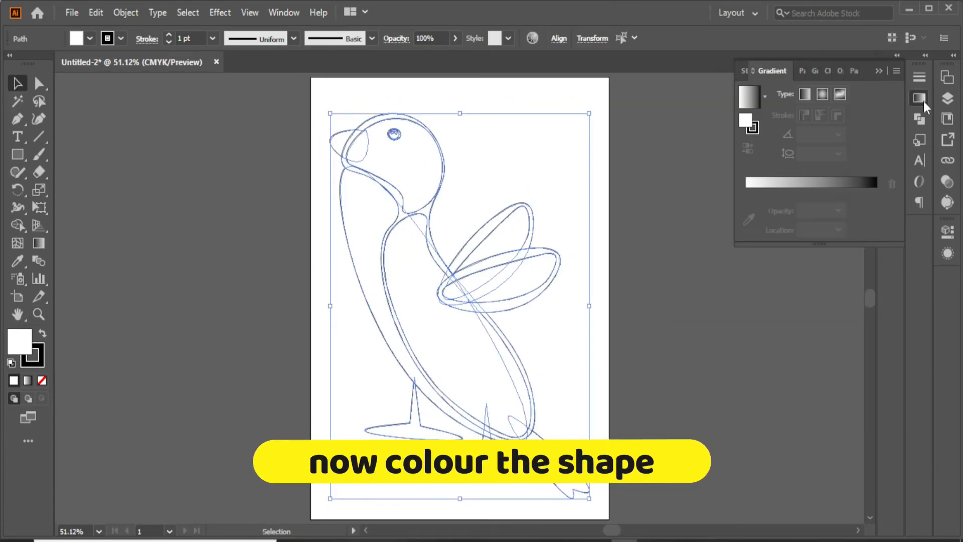
left_click(887, 74)
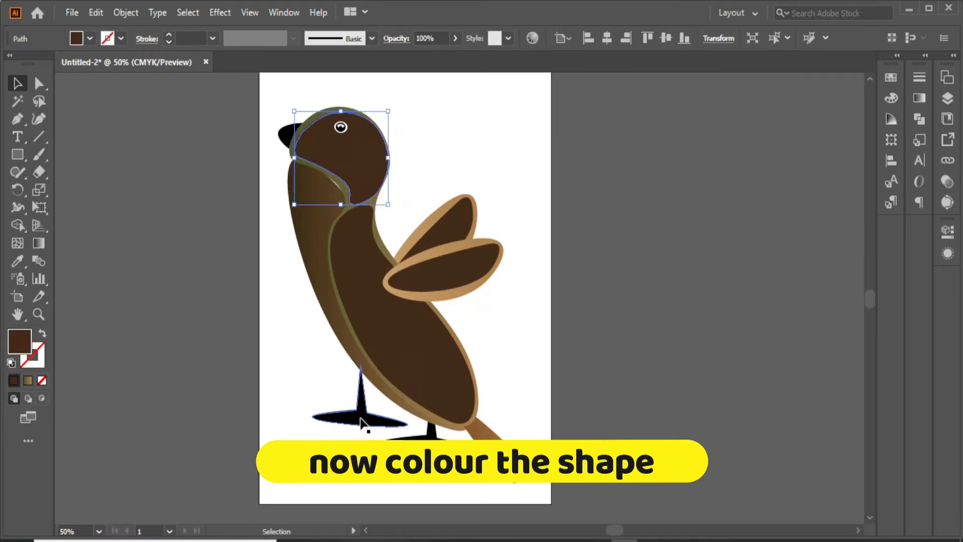
Nudge the front leg slightly up and toward the tail so it tucks under the body.
key("Up")
key("Up")
key("Up")
key("Up")
key("Up")
key("Up")
key("Right")
key("Right")
key("Right")
key("Right")
key("Right")
key("Right")
key("Right")
key("Right")
key("Right")
key("Right")
key("Right")
key("Right")
key("Right")
key("Right")
key("Right")
key("Right")
key("Right")
key("Right")
key("Right")
key("Right")
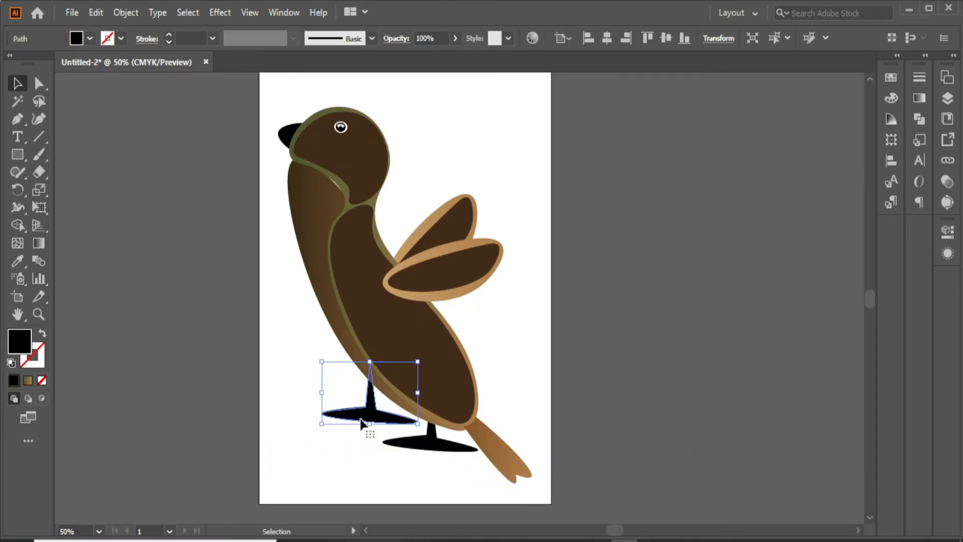
key("Right")
key("Right")
key("Right")
key("Right")
left_click(308, 472)
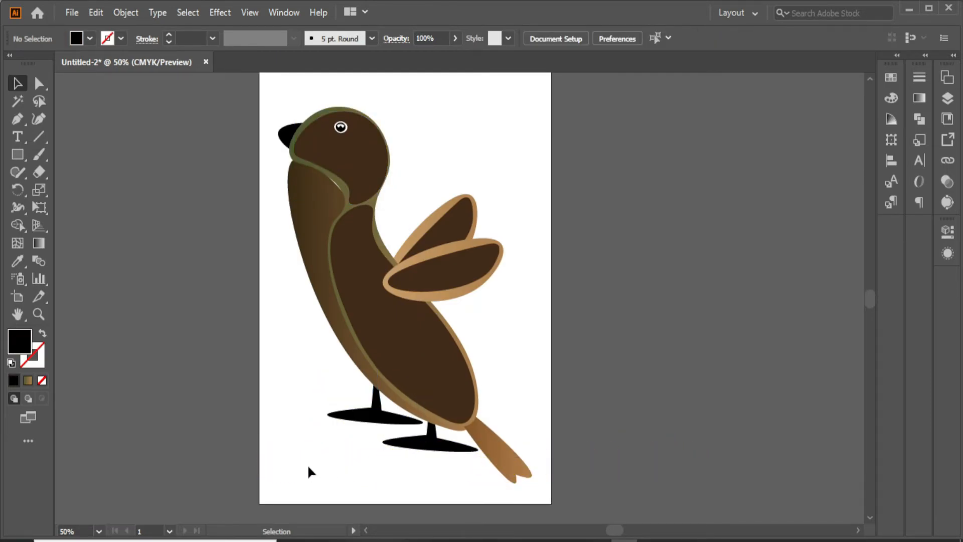
Change the start colour of the gradient on the shape outlining the head and body to green.
double_click(27, 344)
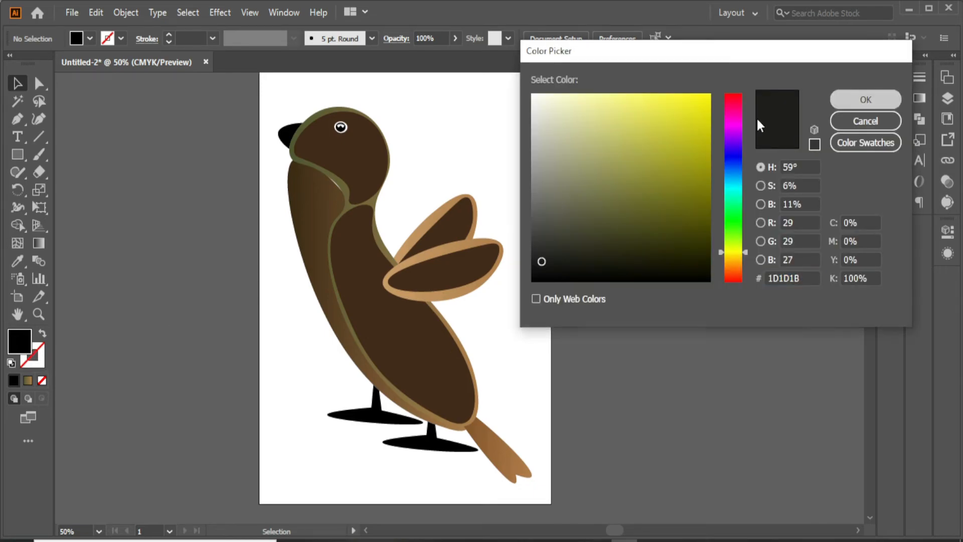
left_click(862, 99)
left_click(344, 189)
left_click(891, 77)
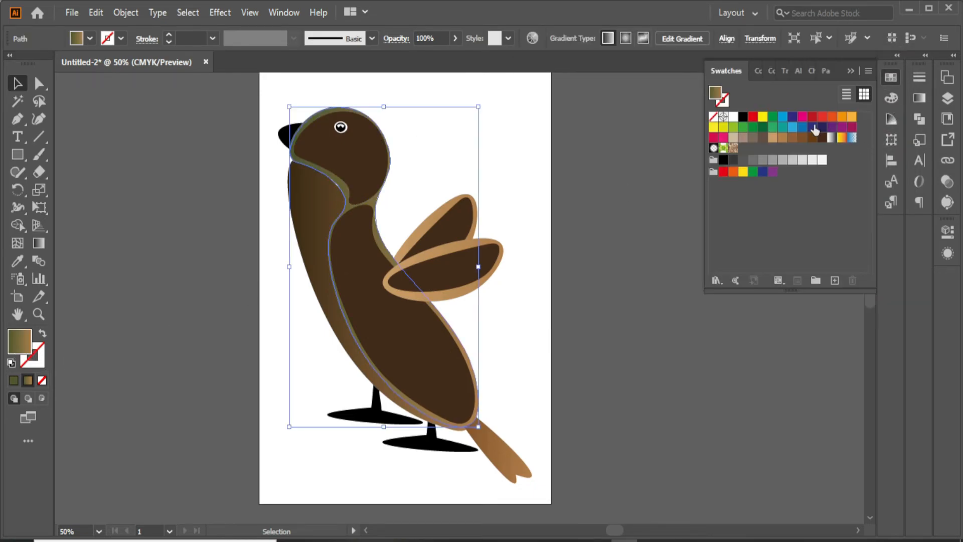
left_click(892, 99)
left_click(788, 231)
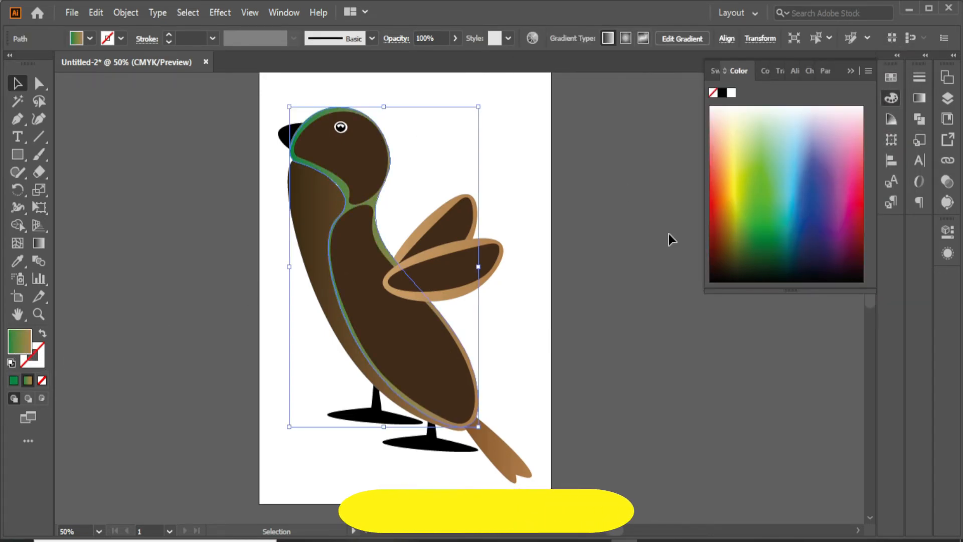
Recolour the belly's gradient with light green and fill the beak with yellow.
left_click(305, 209)
left_click(755, 221)
left_click(757, 179)
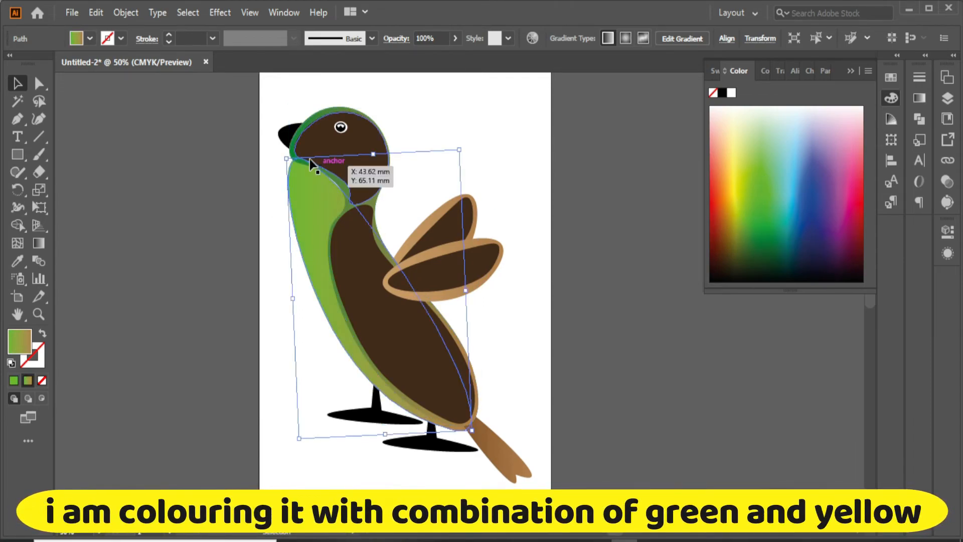
left_click(293, 134)
left_click(739, 189)
Fill the inner body and inner head shapes with dark green, matching the body to the head with the Eyedropper.
left_click(383, 318)
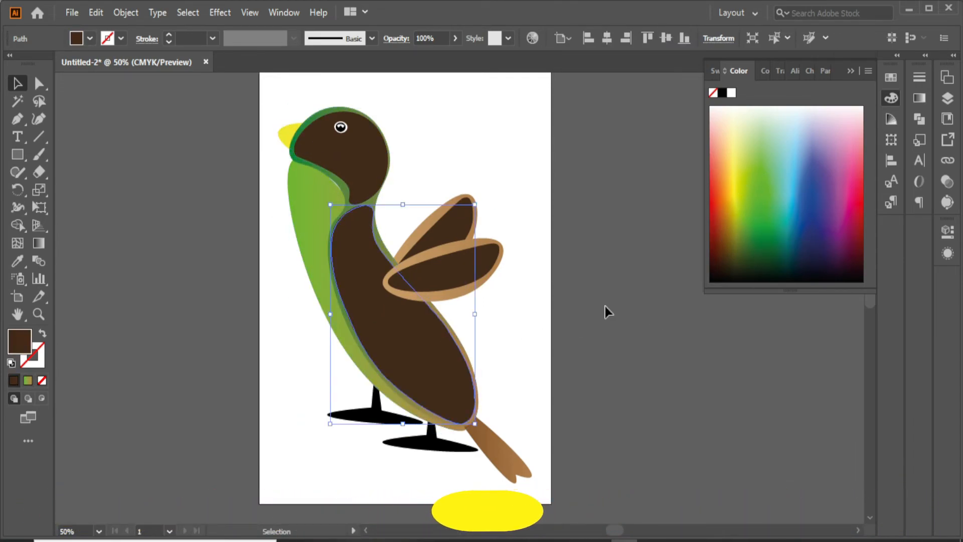
left_click(763, 236)
left_click(374, 168)
left_click(758, 241)
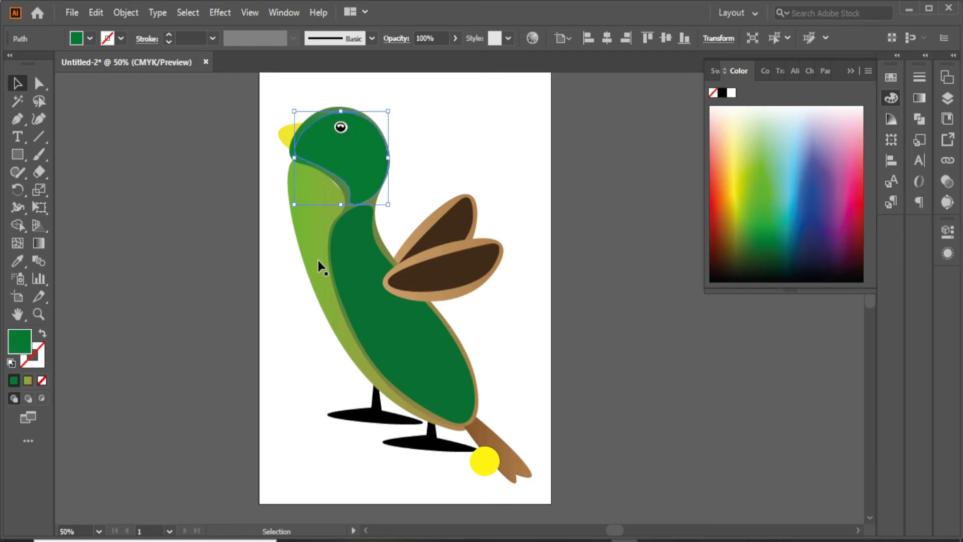
left_click(346, 286)
left_click(18, 261)
left_click(347, 161)
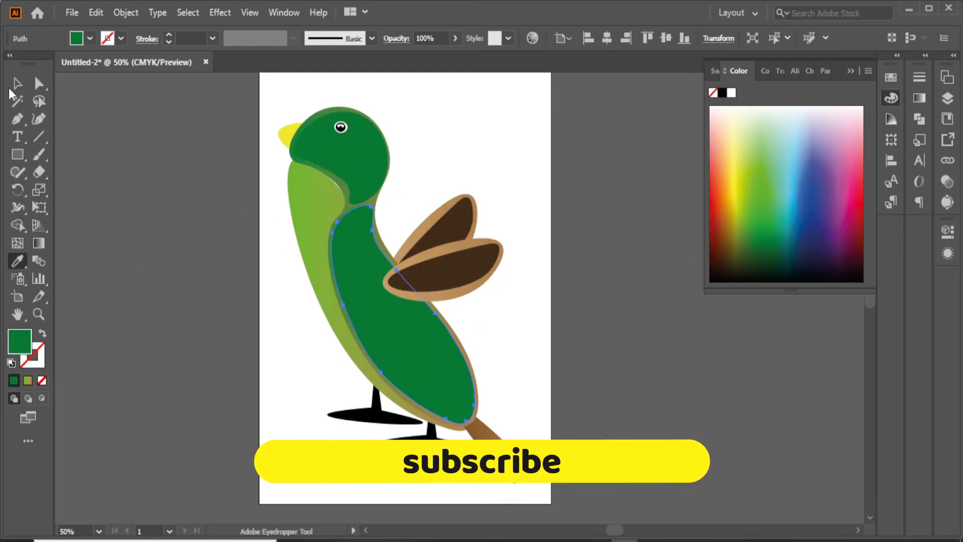
Recolour both outer wing feather shapes with the green-brown gradient of the head and body outline using the Eyedropper.
left_click(506, 207)
left_click(424, 229)
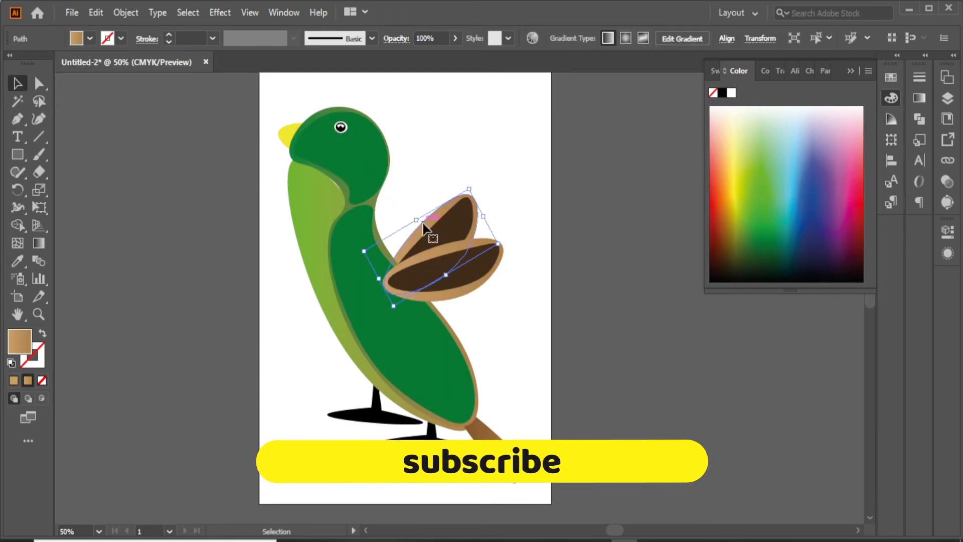
left_click(484, 279, "shift")
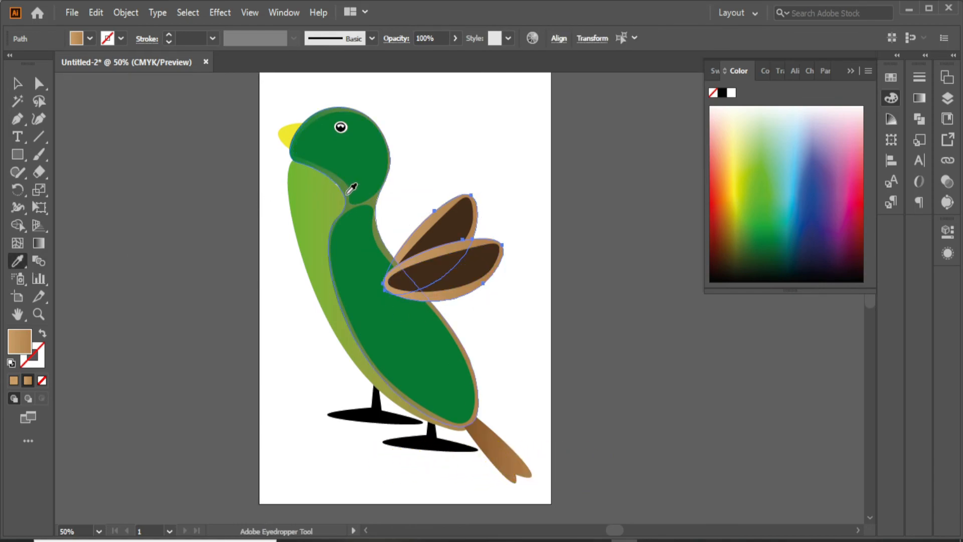
left_click(348, 191)
Fill both inner wing feather shapes with the body's dark green using the Eyedropper.
left_click(18, 85)
left_click(458, 222)
left_click(473, 266, "shift")
left_click(18, 261)
left_click(360, 257)
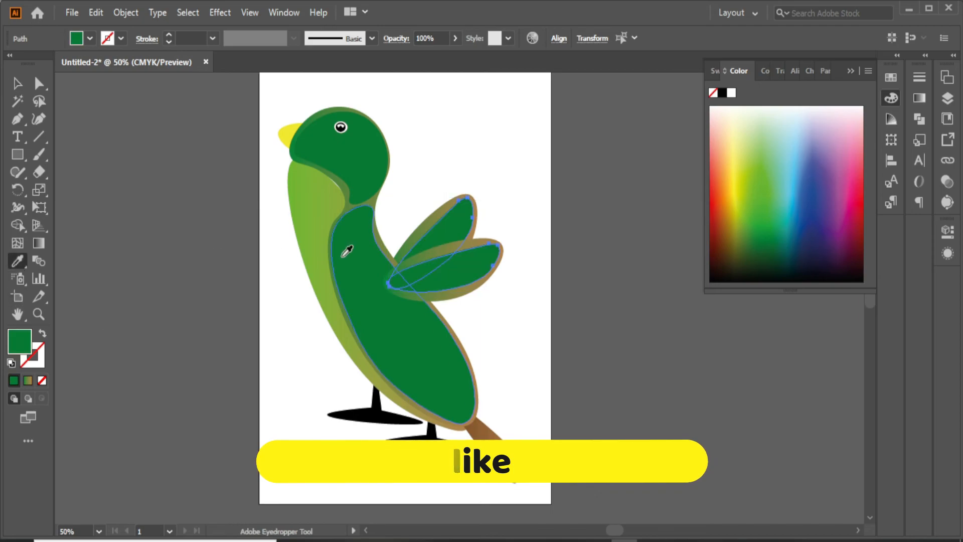
key("v")
left_click(213, 398)
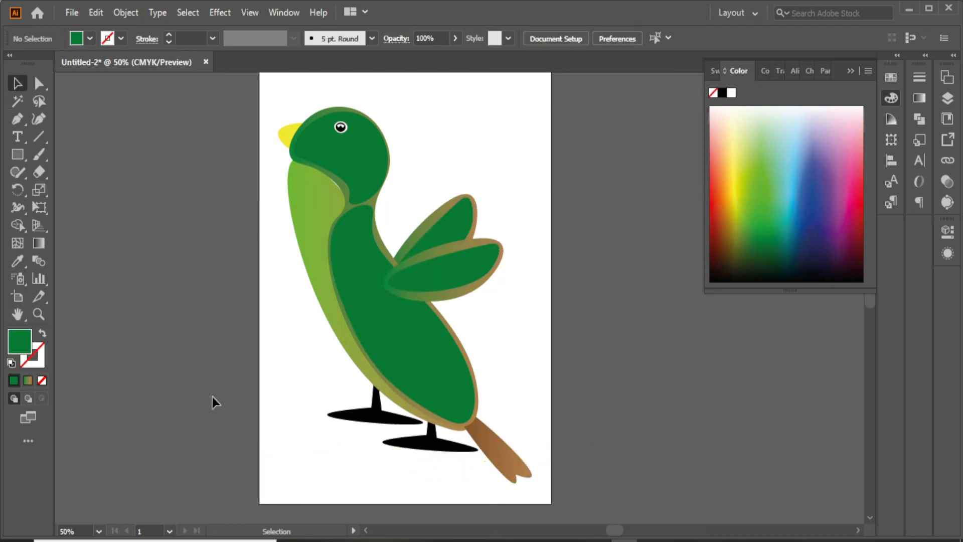
Recolour the tail with the belly's light green gradient using the Eyedropper.
left_click(469, 433)
key("i")
left_click(308, 301)
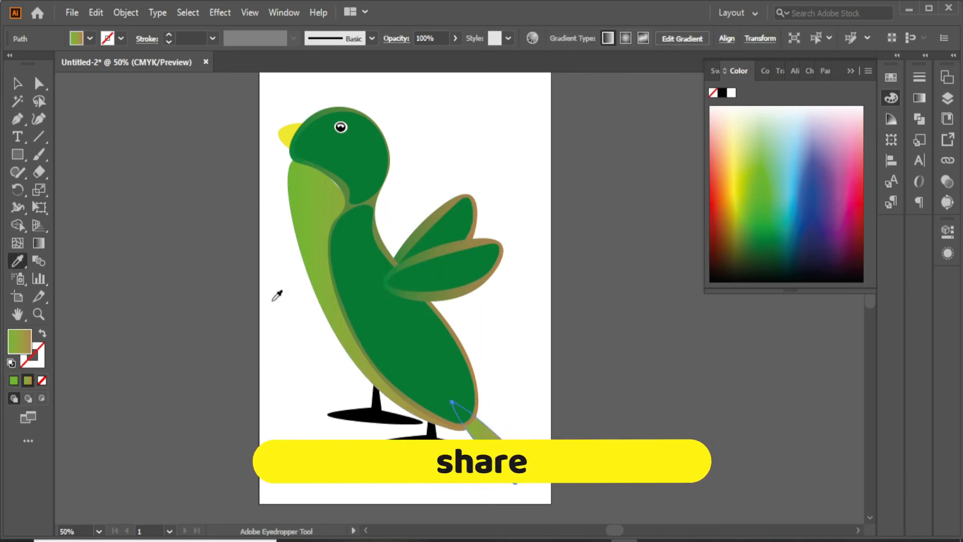
left_click(175, 301)
left_click(332, 197)
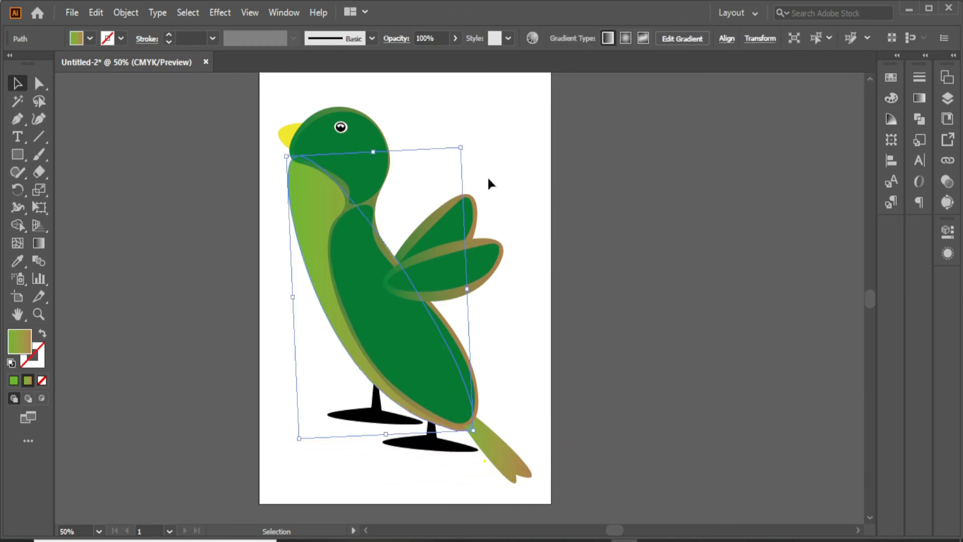
left_click(573, 330)
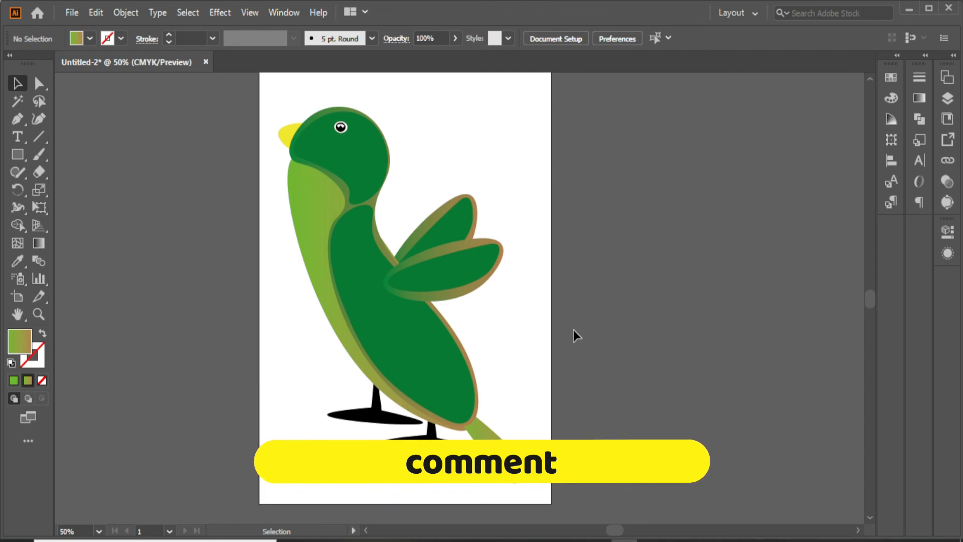
Fill both legs with the beak's yellow using the Eyedropper and leave nothing selected.
scroll(587, 346, "up", 1)
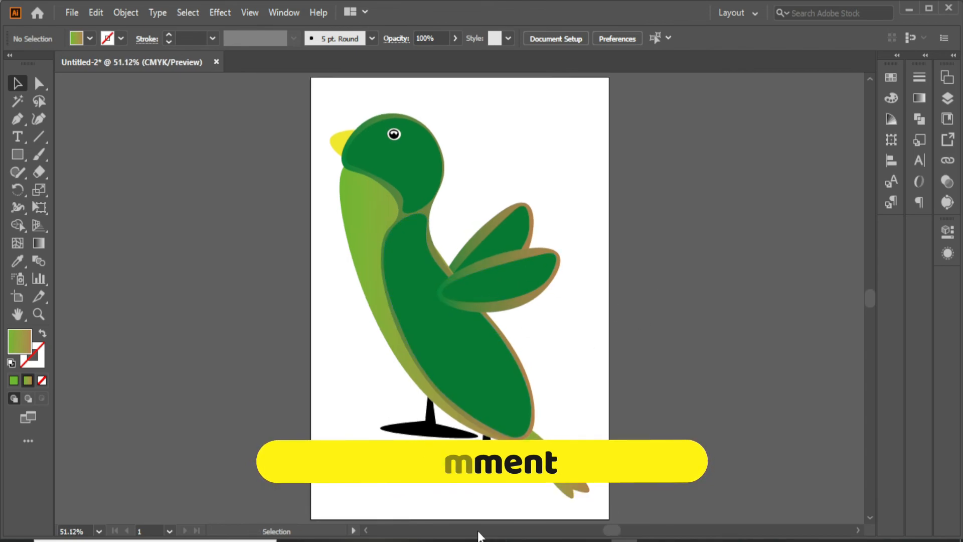
left_click(499, 463)
left_click(17, 260)
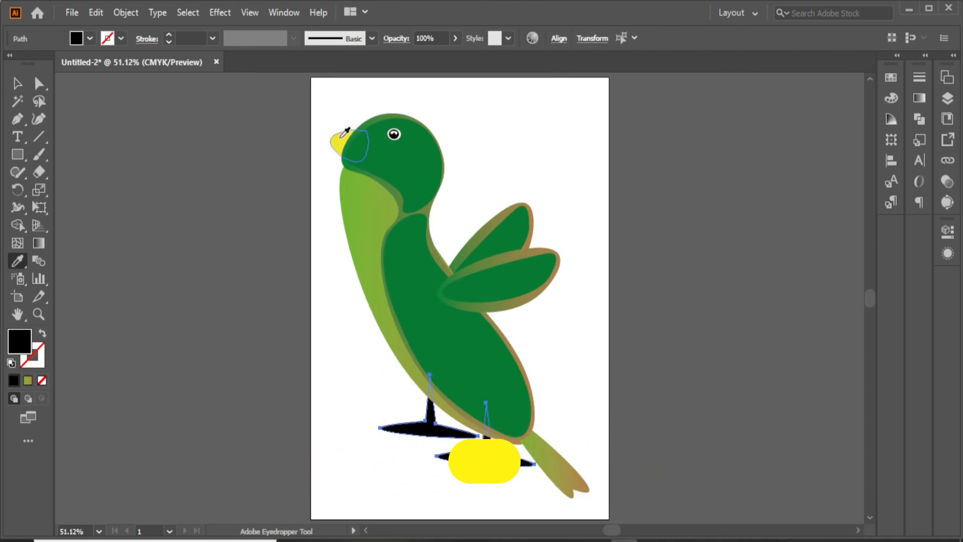
left_click(343, 136)
key("v")
left_click(241, 419)
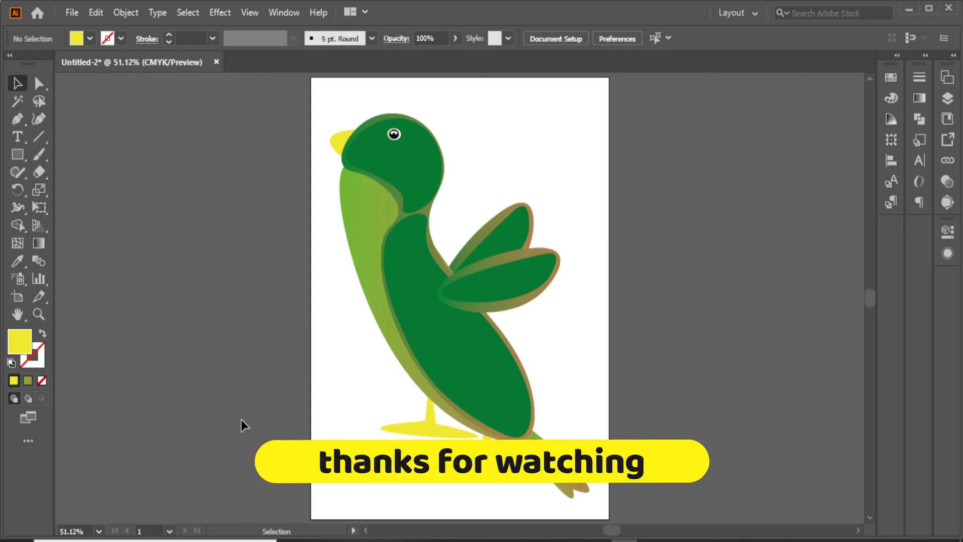